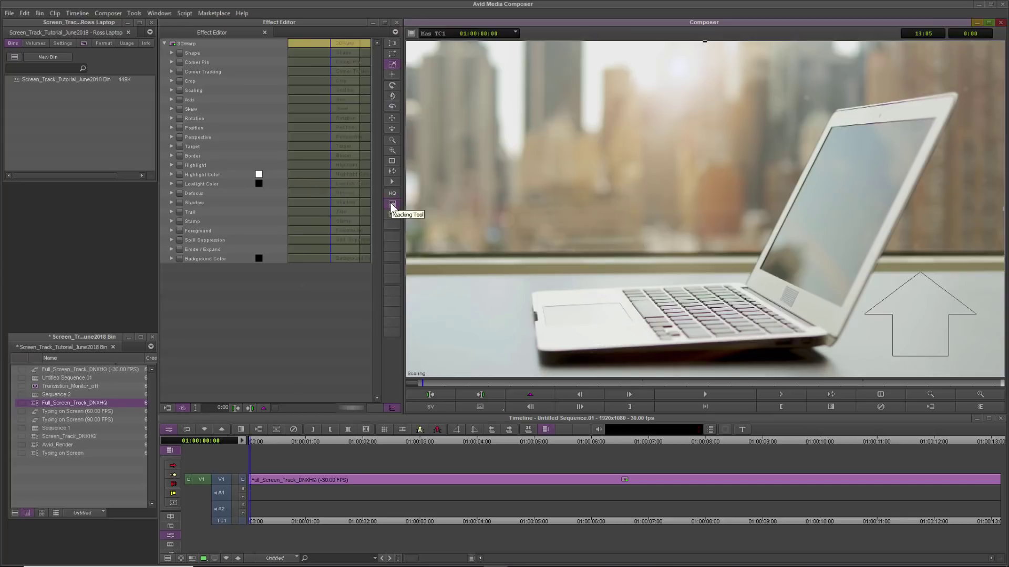
Step: Open the Tracking Tool, set it to Track Foreground, and add Points B, C and D
left_click(391, 205)
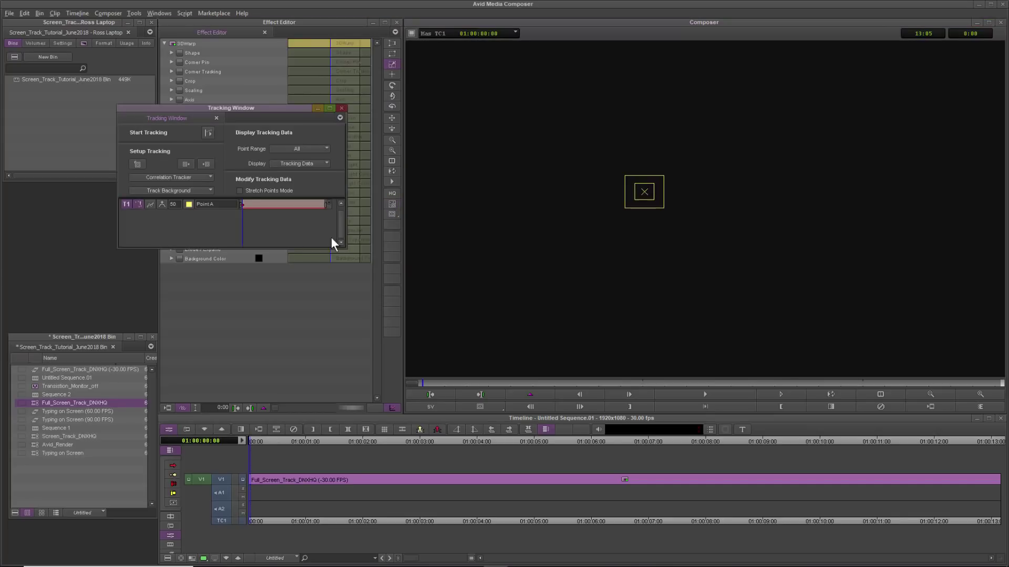
left_click(168, 190)
left_click(166, 200)
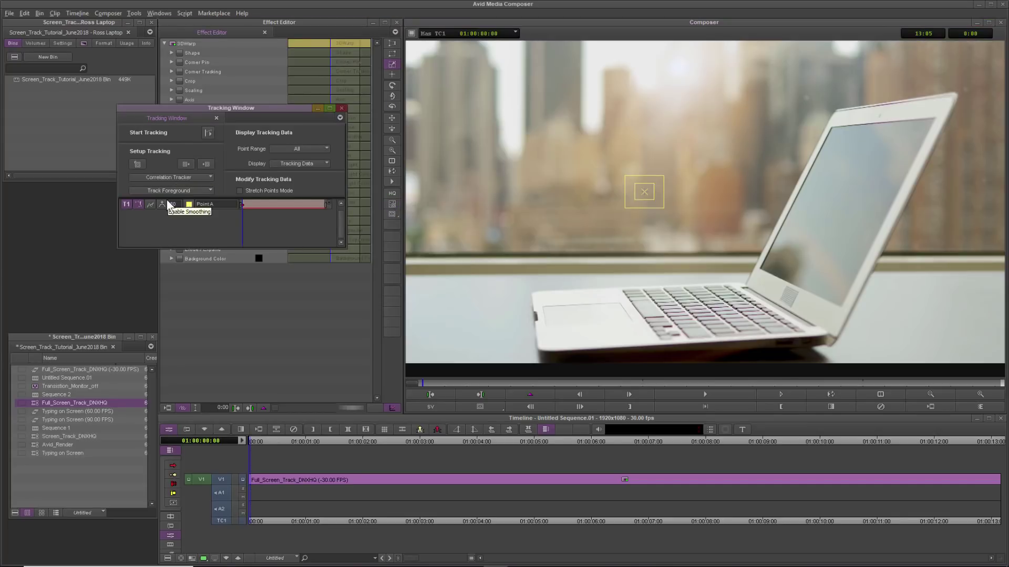
left_click(138, 163)
double_click(138, 163)
Step: Place the four trackers on the lid's corners and hinge, then track them through the clip
left_click_drag(766, 191, 840, 118)
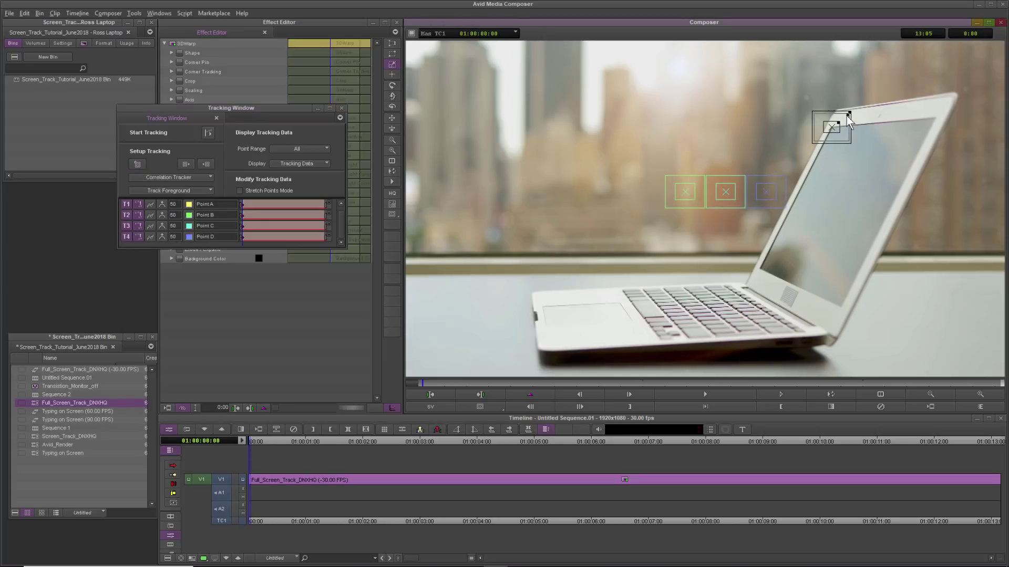
left_click_drag(694, 180, 943, 108)
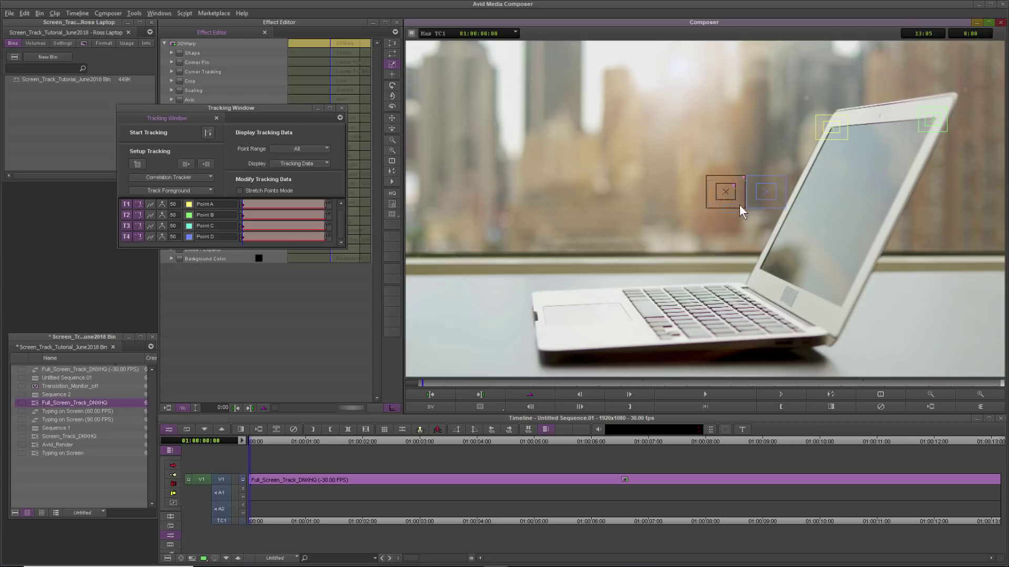
left_click_drag(767, 264, 769, 264)
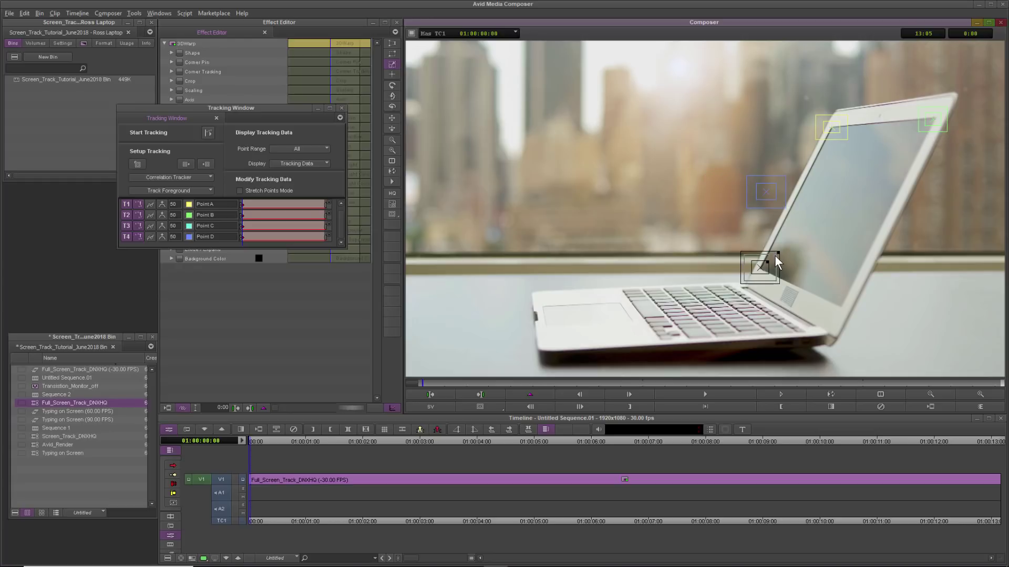
left_click_drag(827, 295, 853, 295)
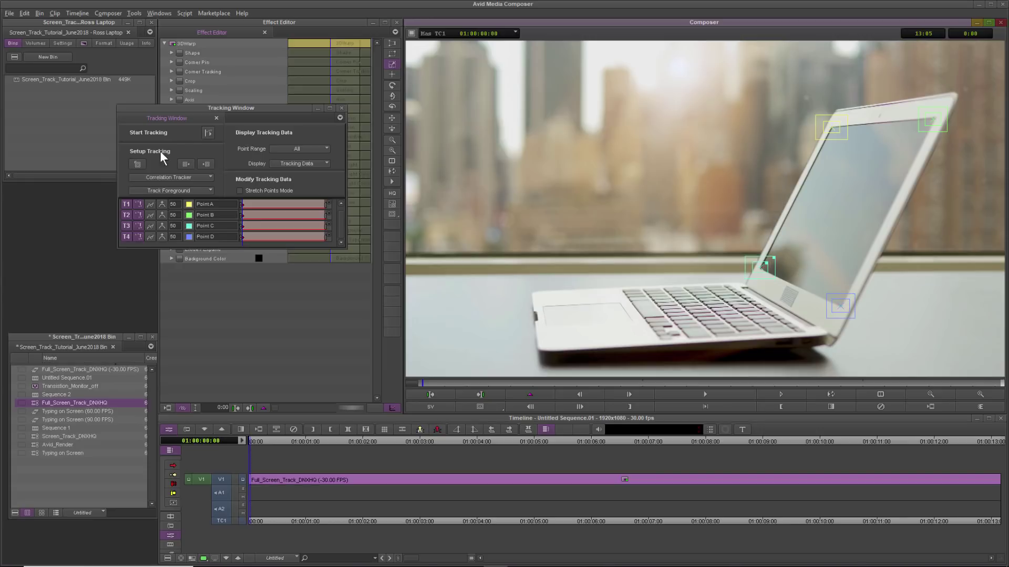
left_click(208, 133)
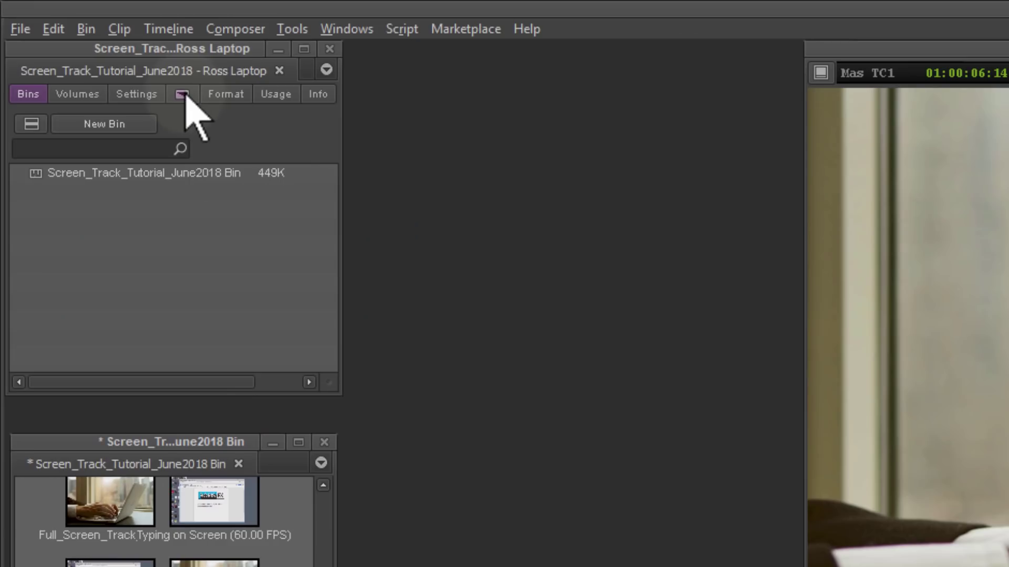
Step: Find 'mocha' in the Effect Palette, apply mocha Pro to the V2 clip, and launch the plugin
left_click(83, 43)
left_click(46, 68)
type("mo")
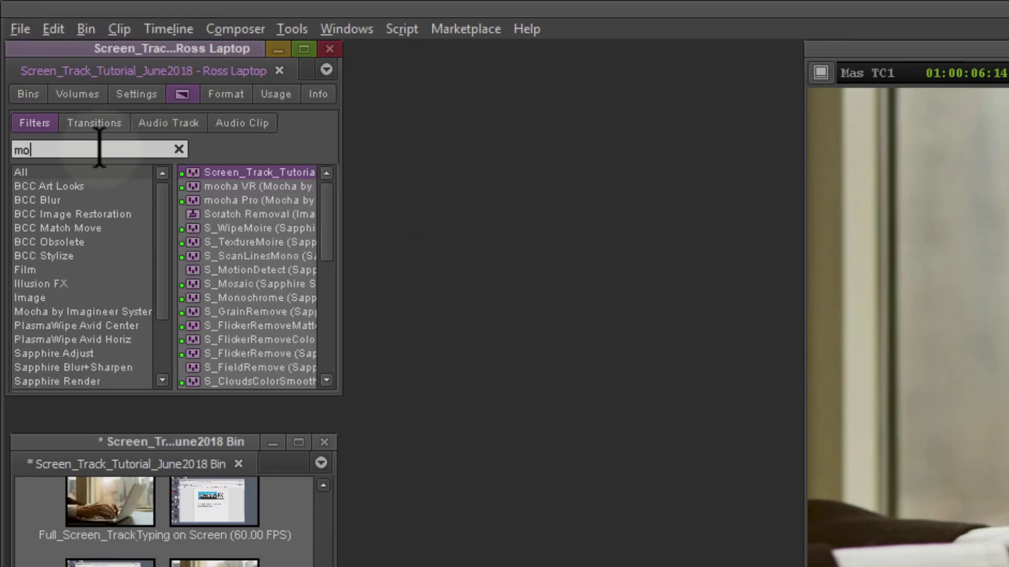
type("cha")
left_click_drag(343, 237, 533, 237)
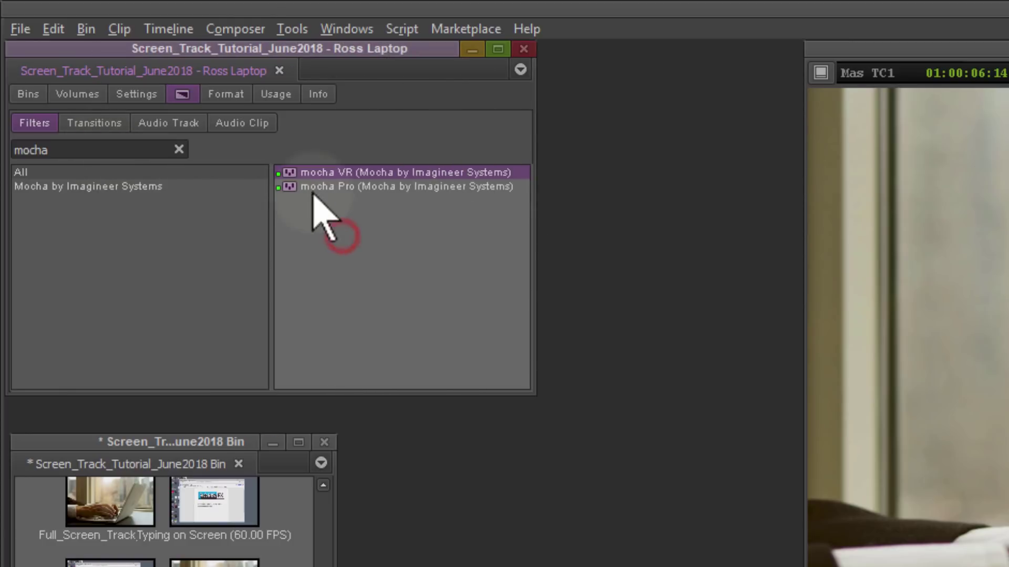
left_click(314, 187)
left_click_drag(315, 187, 1008, 566)
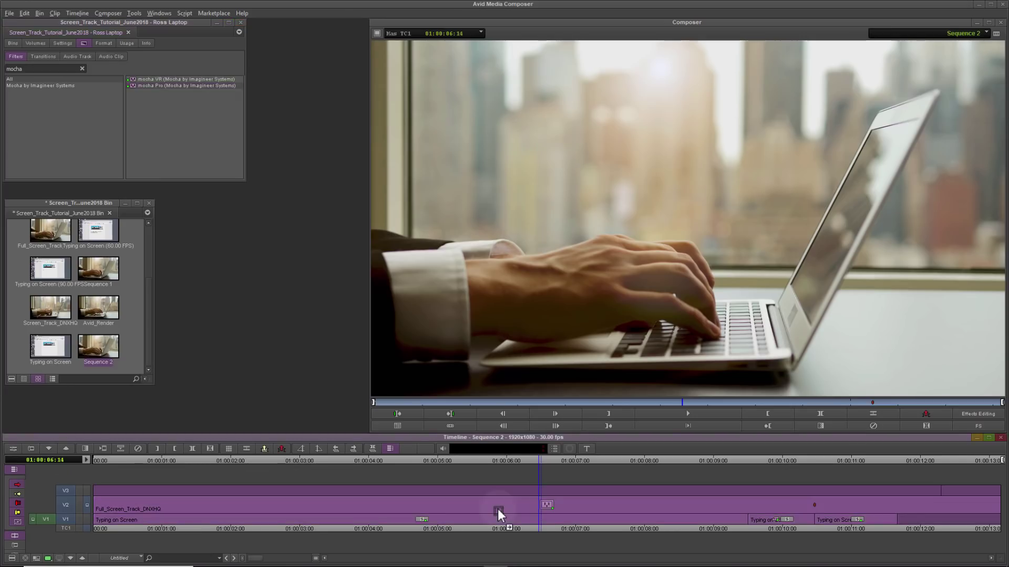
left_click(14, 447)
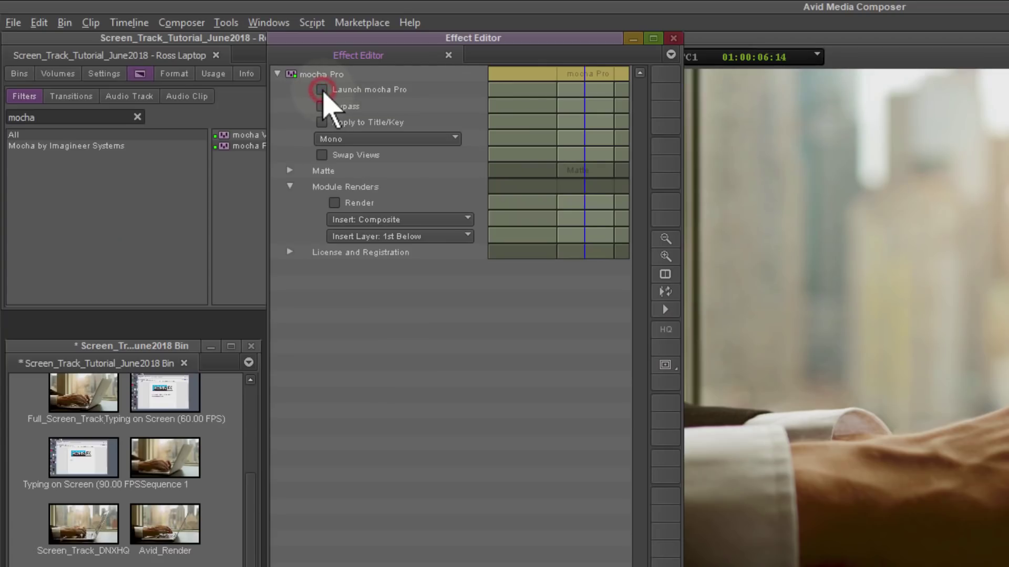
left_click(322, 89)
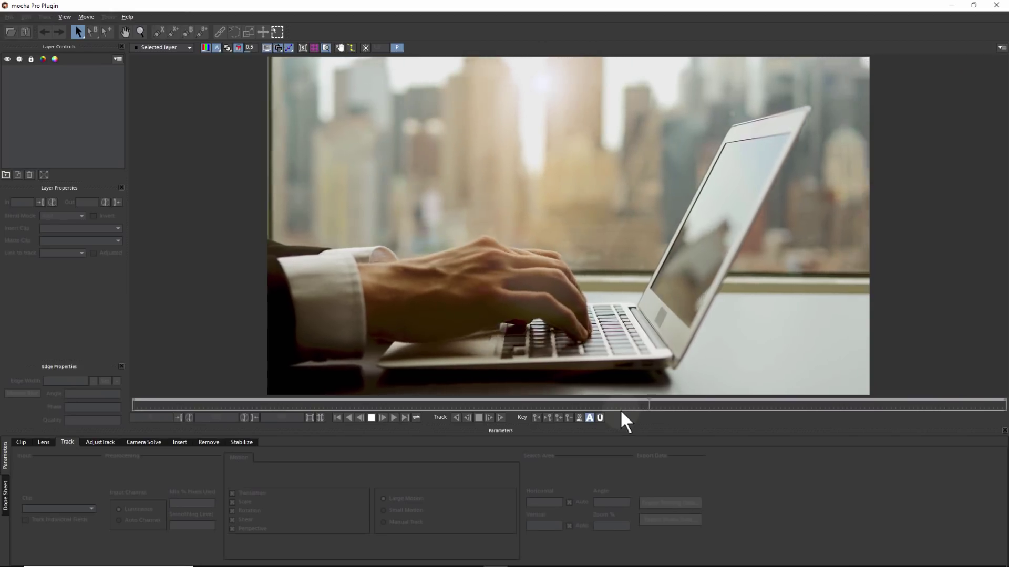
Step: At frame 394, zoom in and draw a closed X-spline around the lid's corners and hinge
left_click_drag(723, 404, 1003, 409)
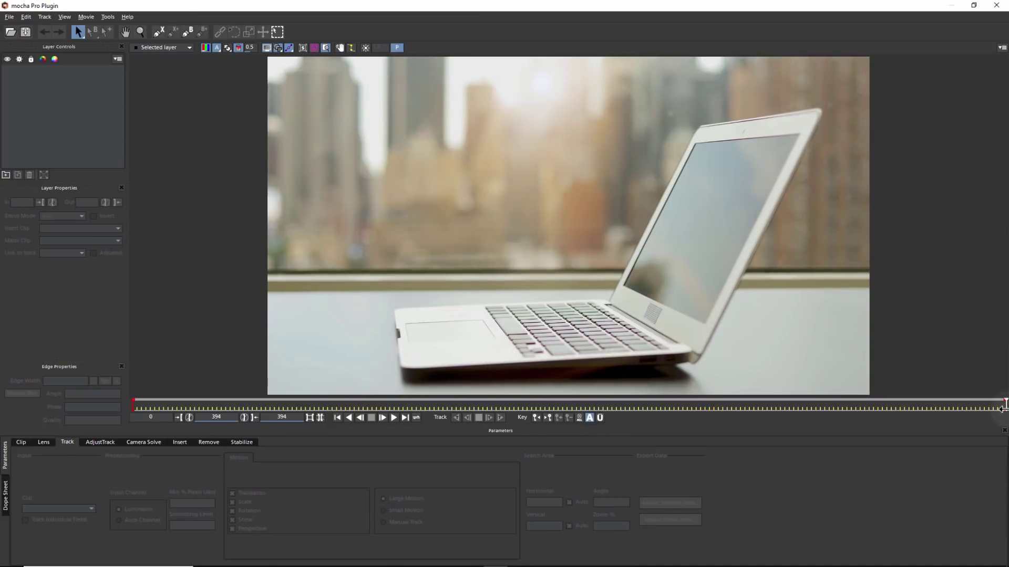
key("z")
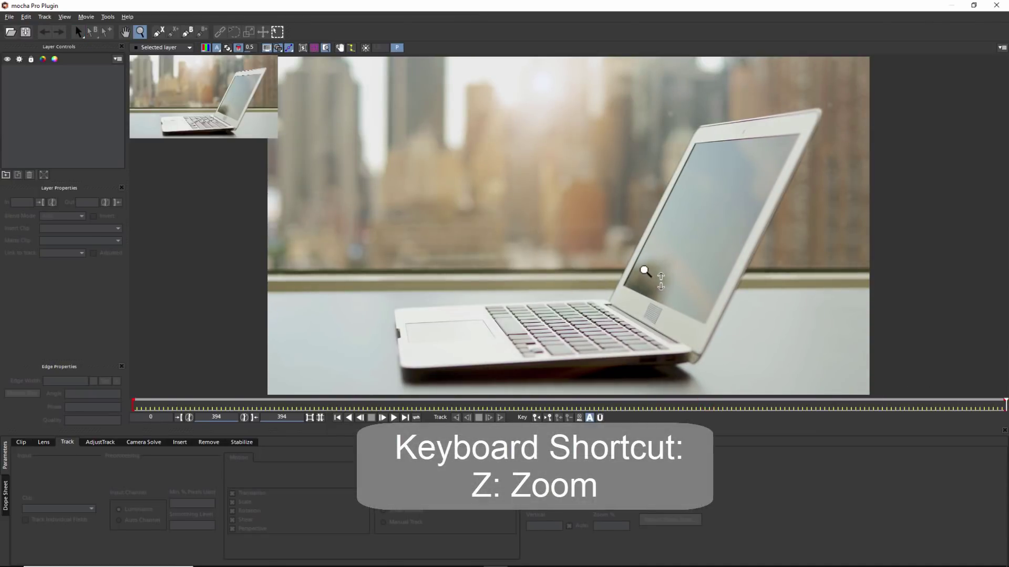
left_click_drag(643, 273, 633, 212)
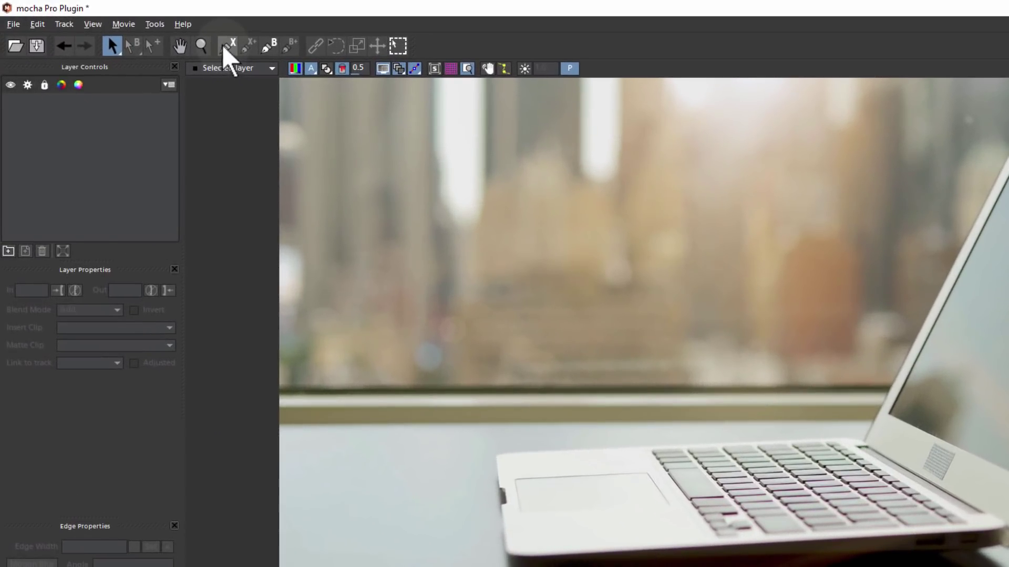
left_click(221, 44)
left_click(943, 128)
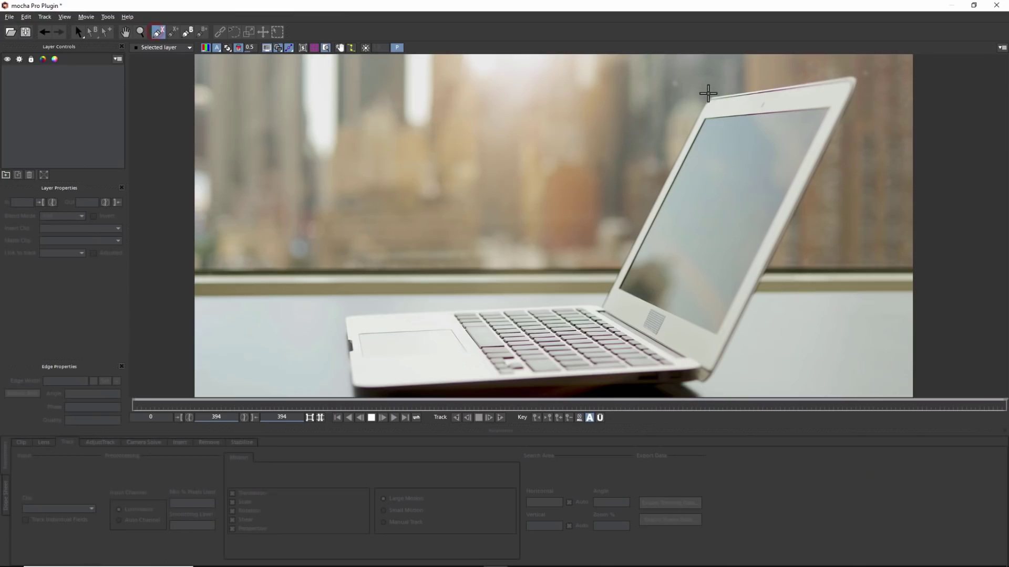
left_click(712, 373)
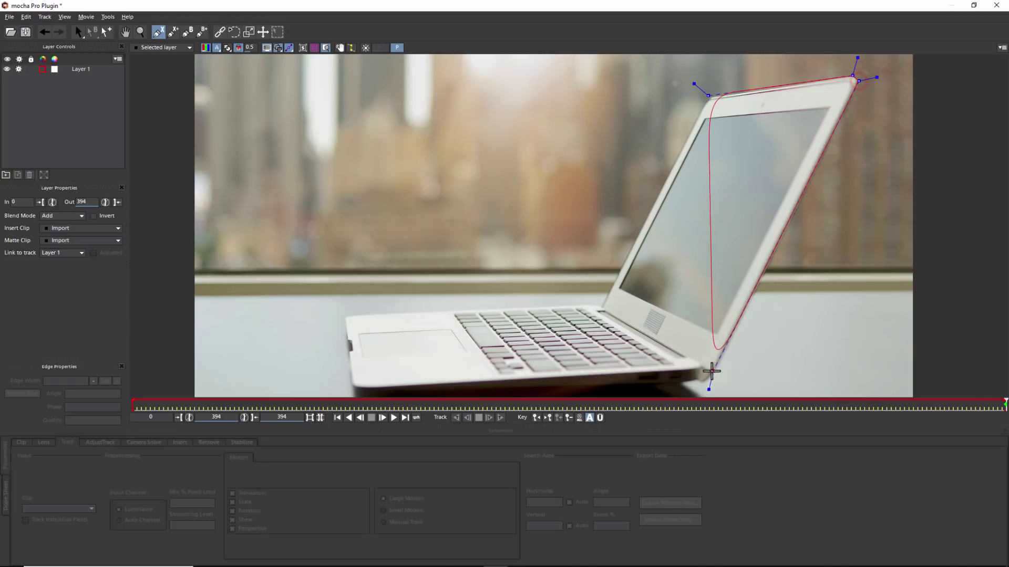
left_click(690, 363)
left_click(600, 309)
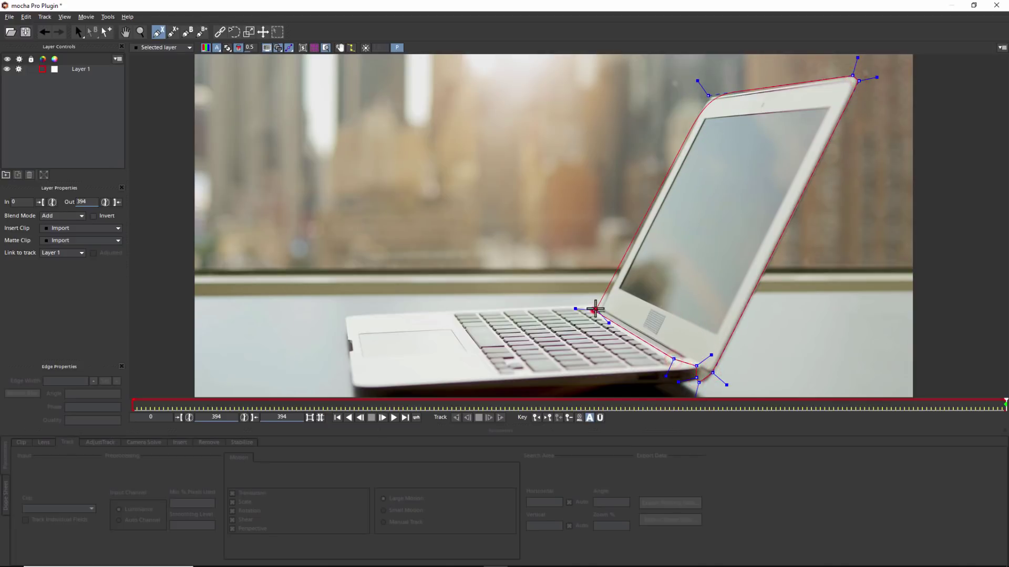
right_click(600, 309)
Step: Adjust the outline's top-left point and briefly preview the masked area
left_click_drag(697, 81, 695, 78)
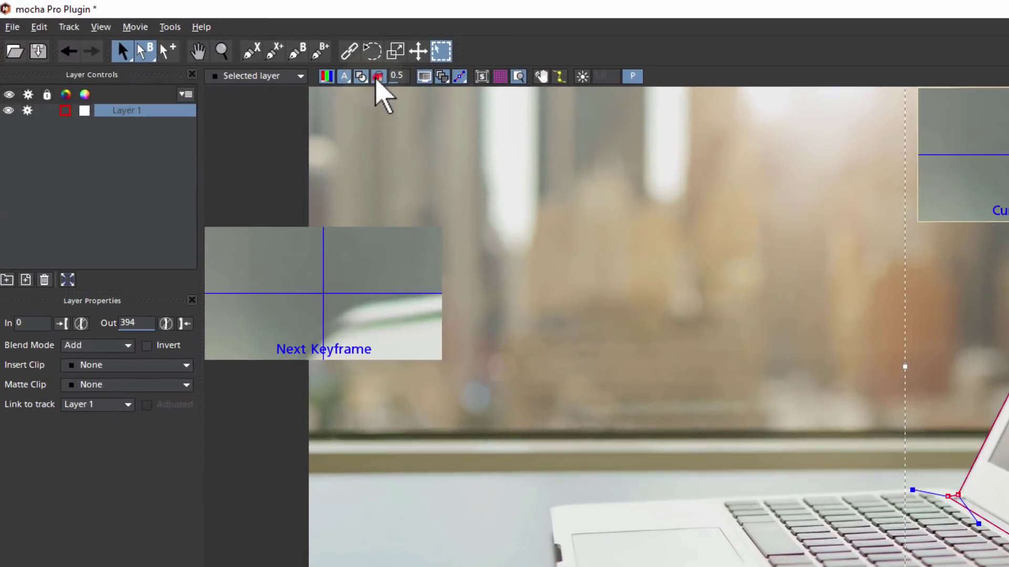
left_click(237, 48)
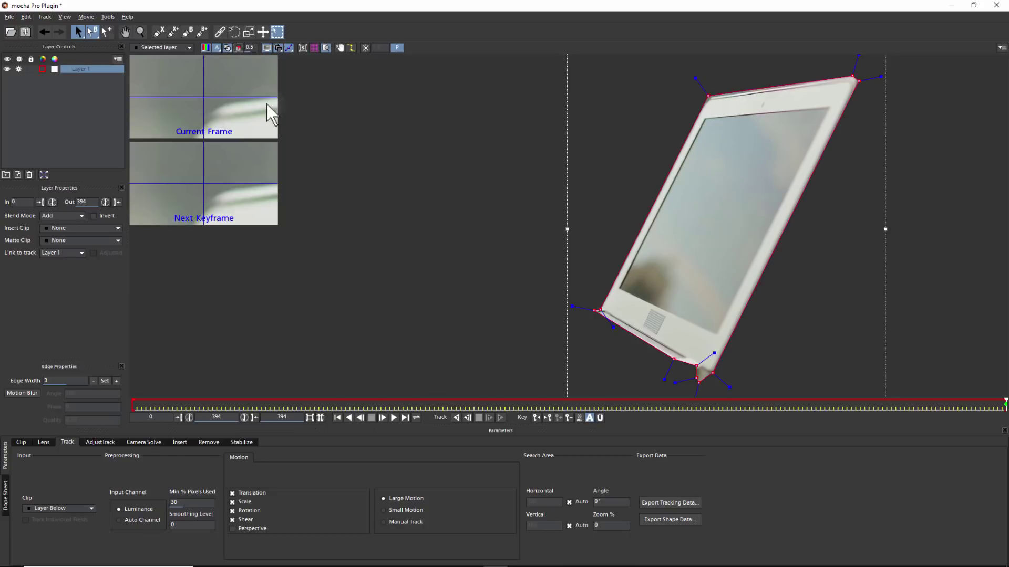
left_click(226, 46)
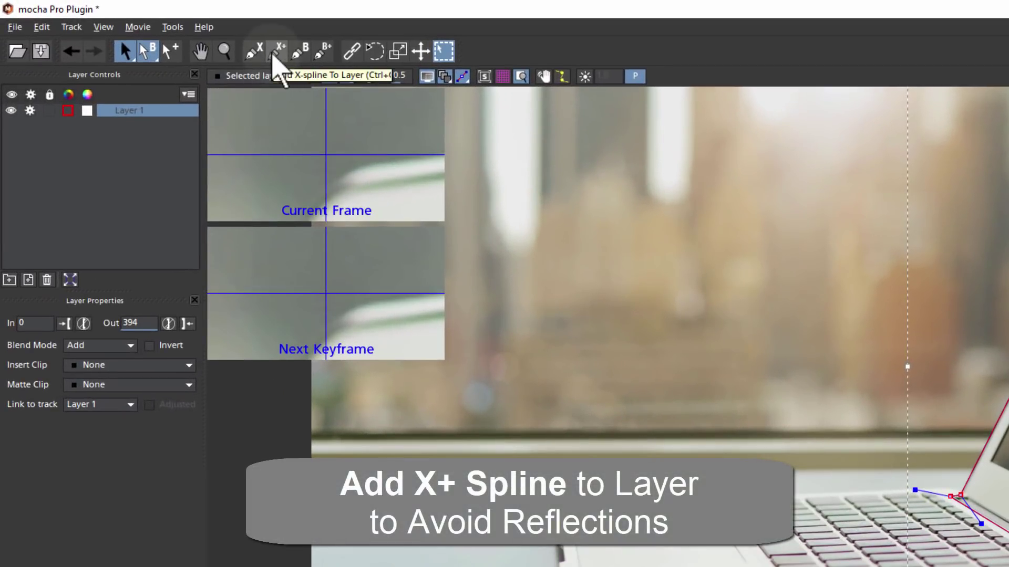
Step: Add an inner X-spline to Layer 1 around the screen's corners, refining its bottom-right point
left_click(275, 52)
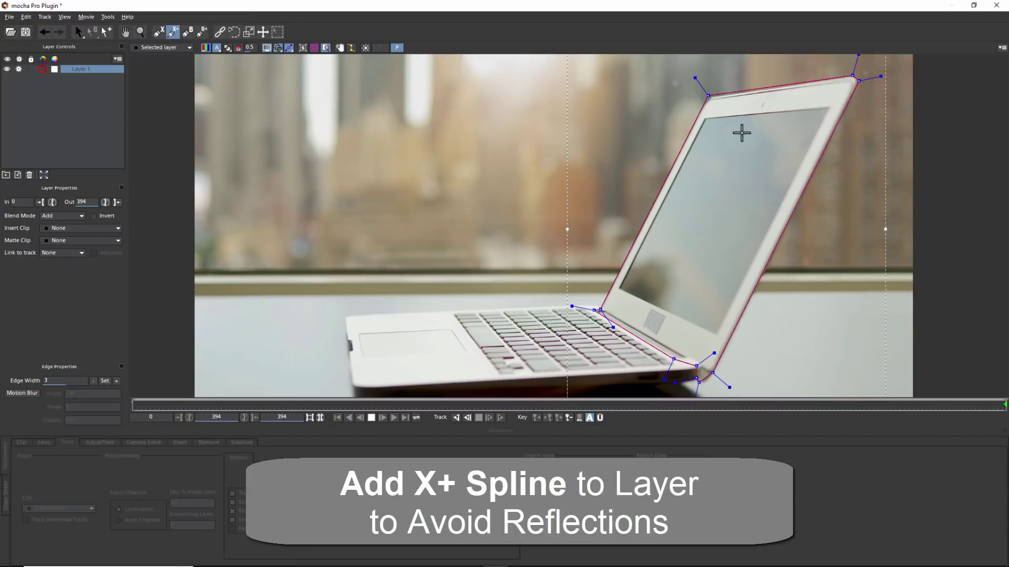
left_click(704, 118)
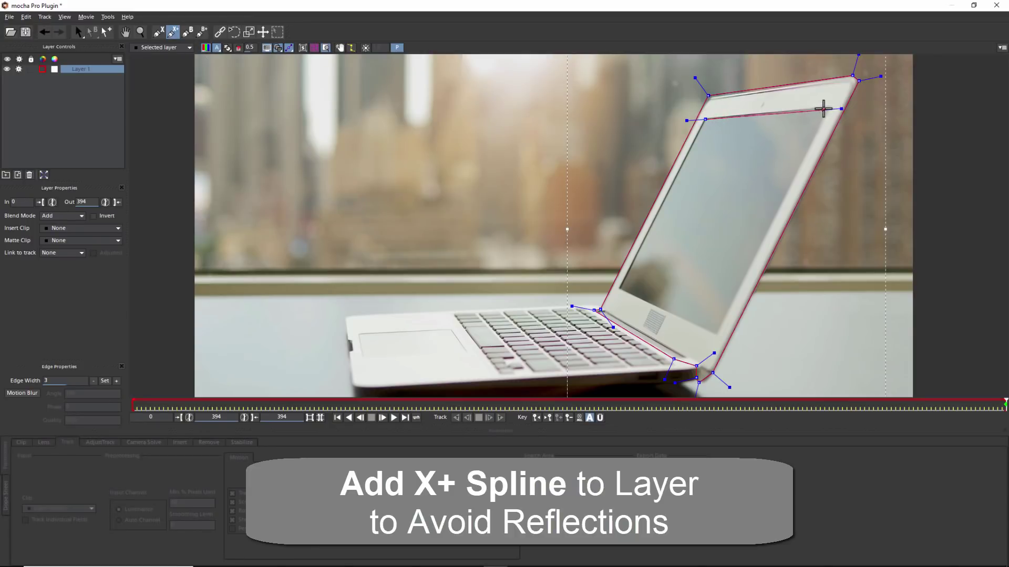
left_click(827, 109)
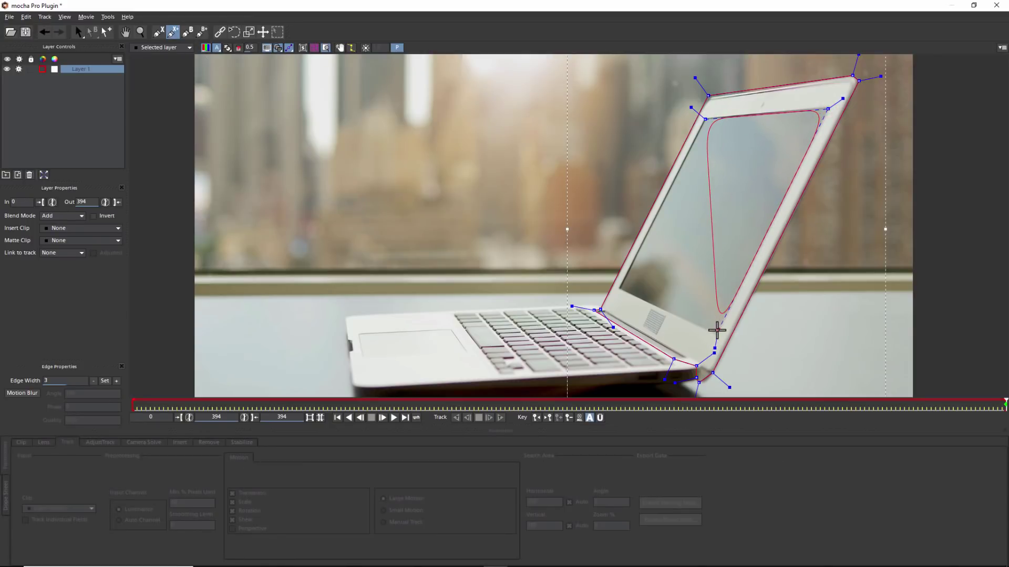
left_click(716, 332)
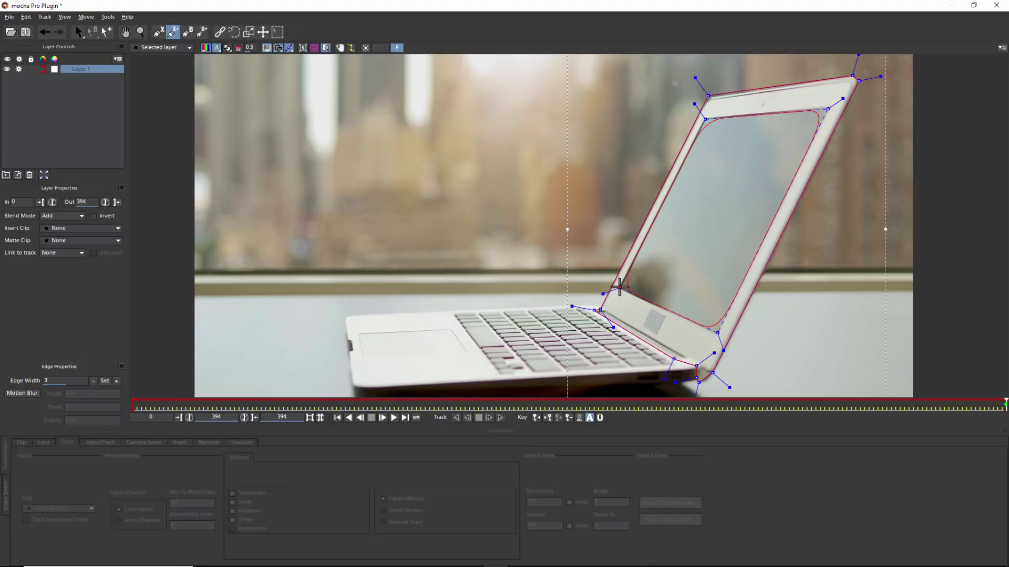
right_click(620, 287)
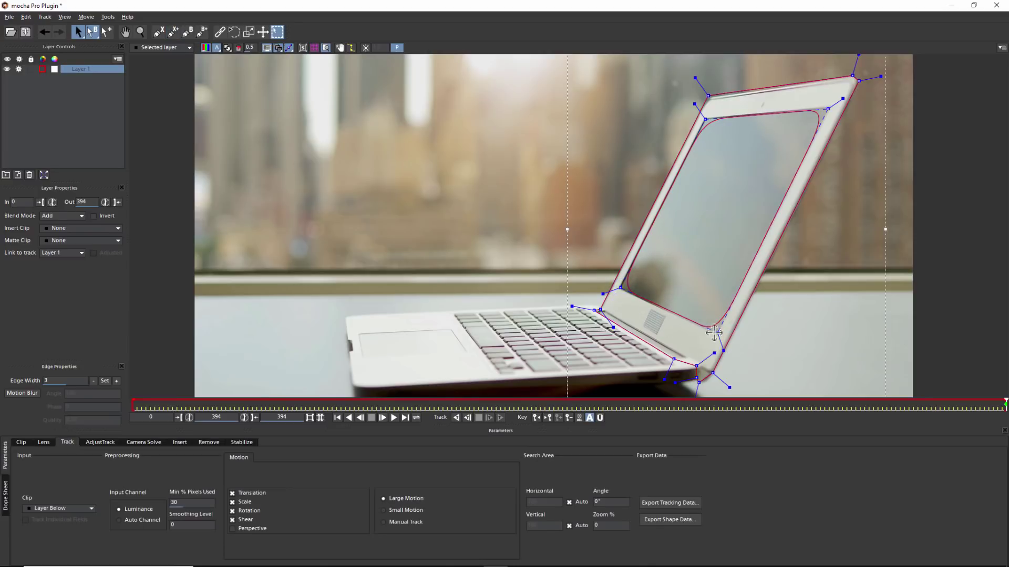
mouse_move(717, 332)
left_mouse_down()
mouse_move(705, 298)
mouse_move(716, 331)
left_mouse_up()
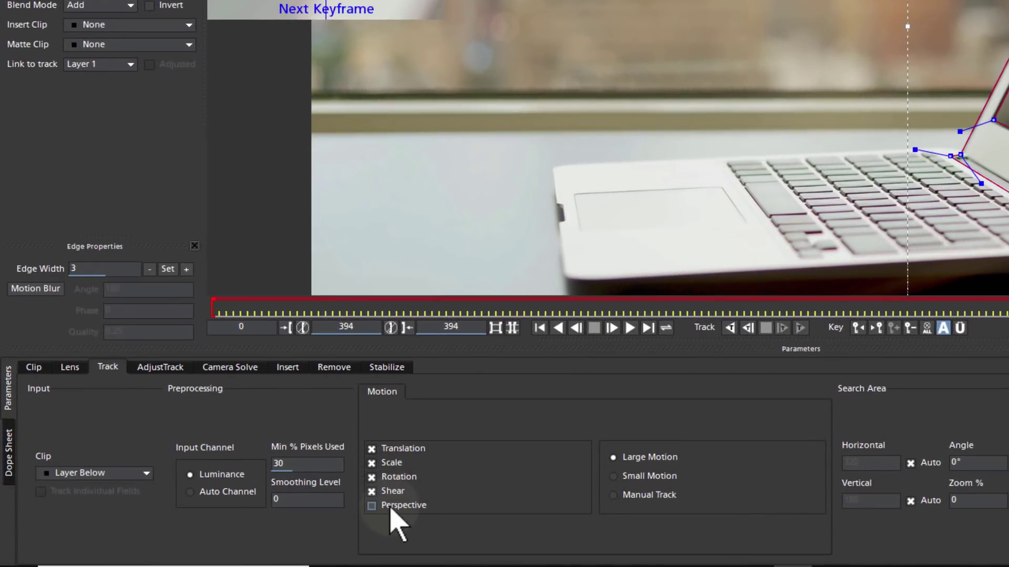
Step: Enable Perspective motion, edit Min % Pixels Used, and show the planar surface and grid
left_click(394, 506)
left_click(321, 467)
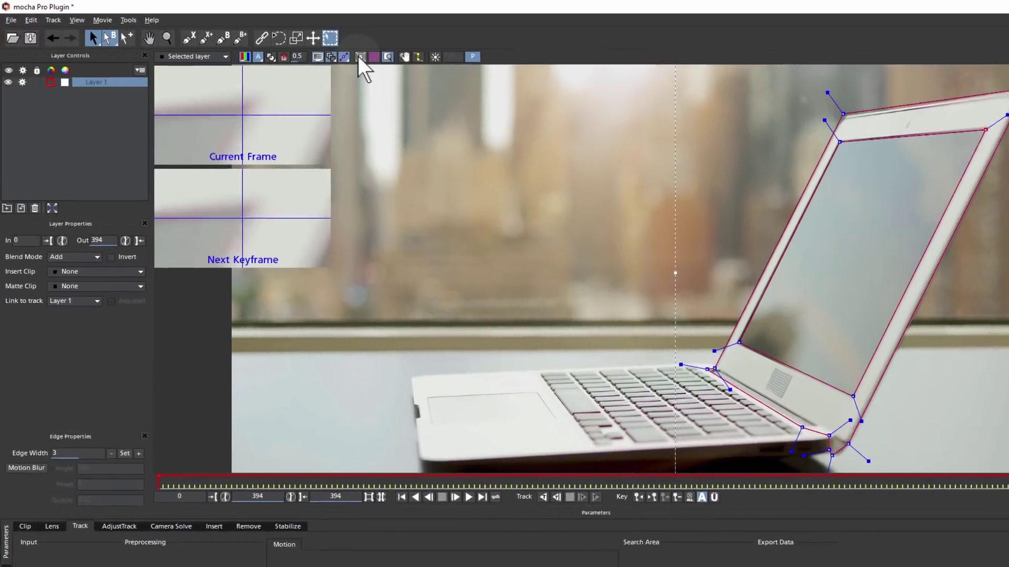
left_click(302, 48)
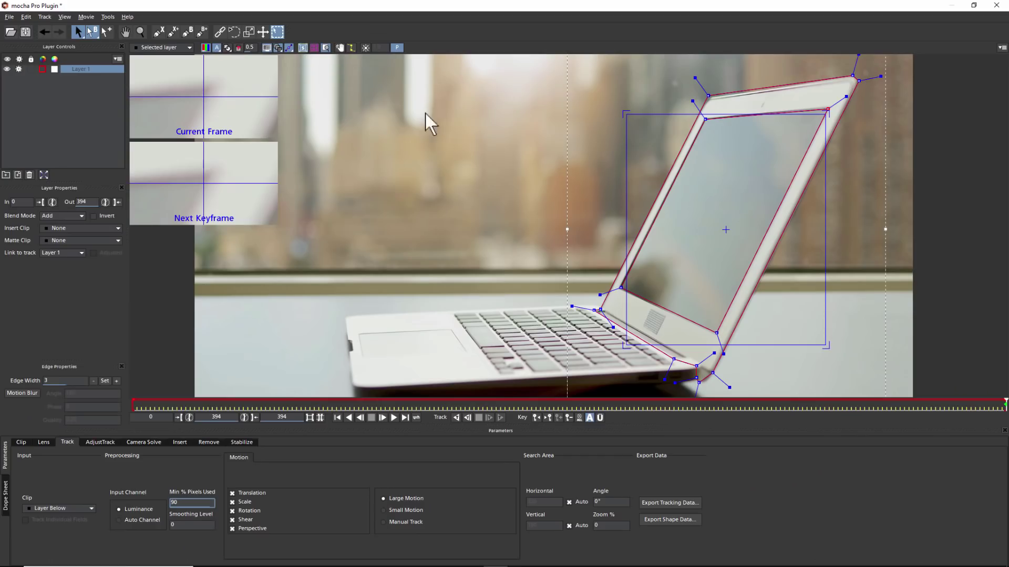
left_click(315, 47)
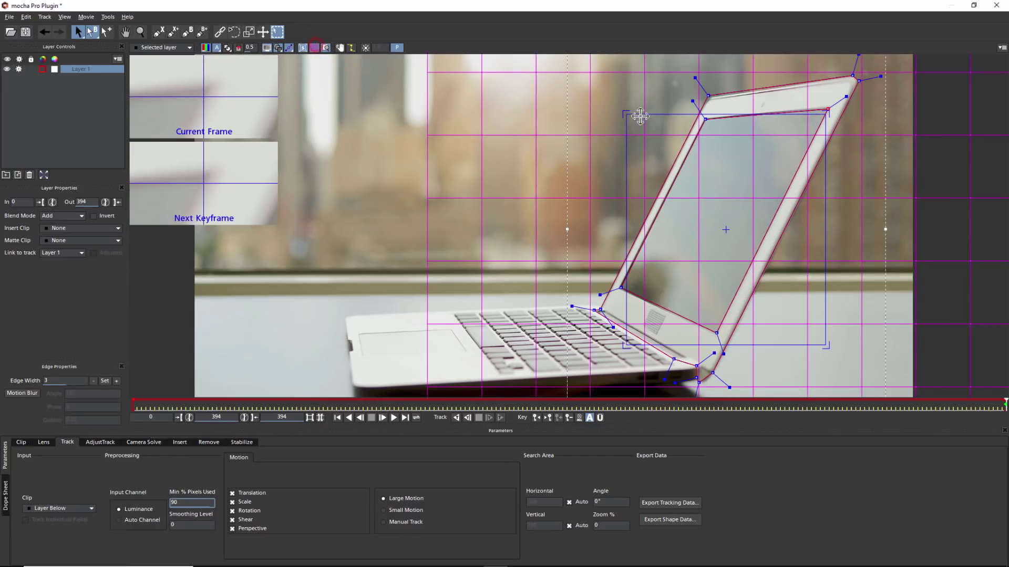
Step: Drag the planar surface's four corners onto the laptop screen's corners
left_click_drag(640, 116, 703, 116)
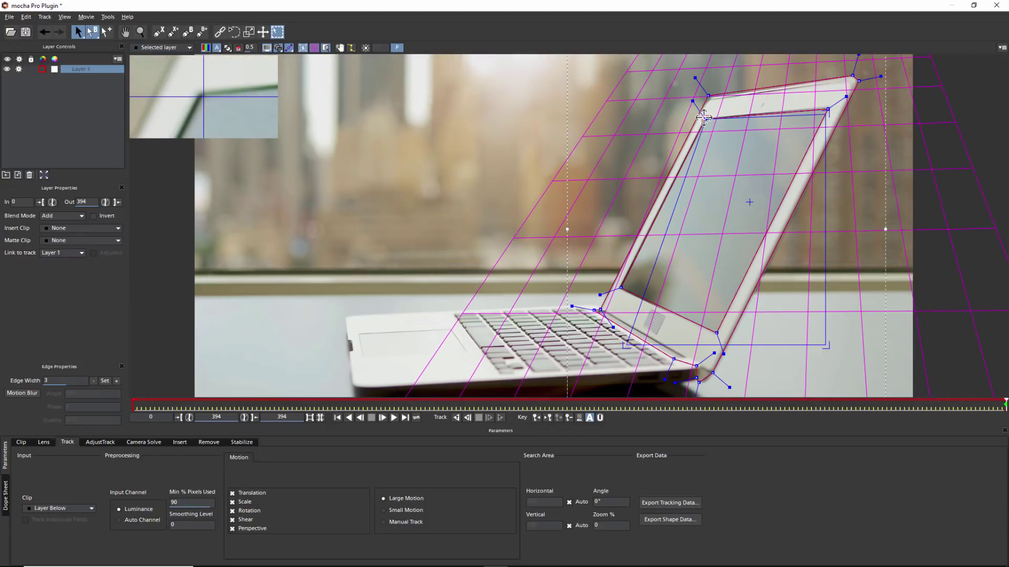
left_click_drag(831, 113, 828, 109)
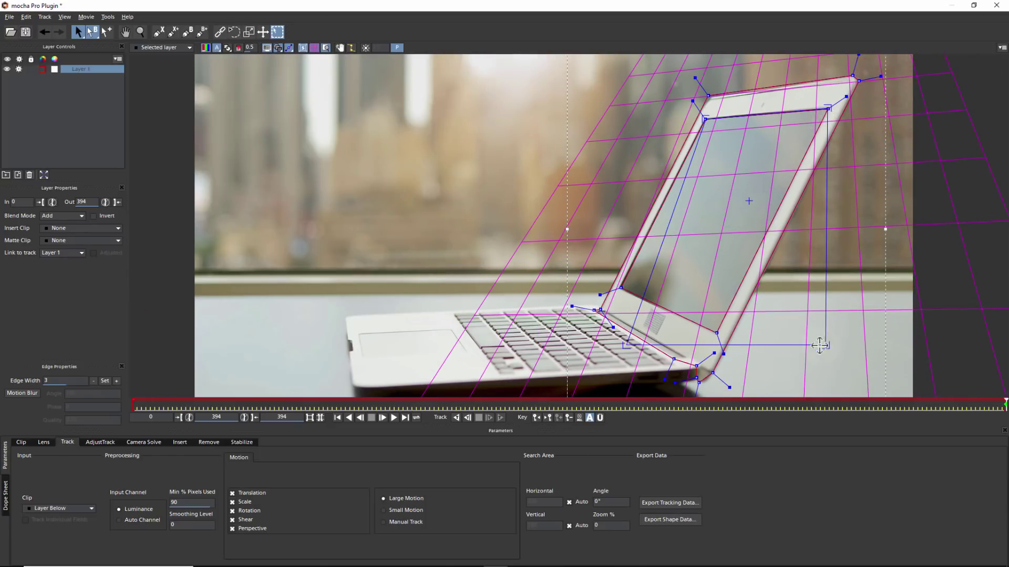
left_click_drag(820, 345, 717, 332)
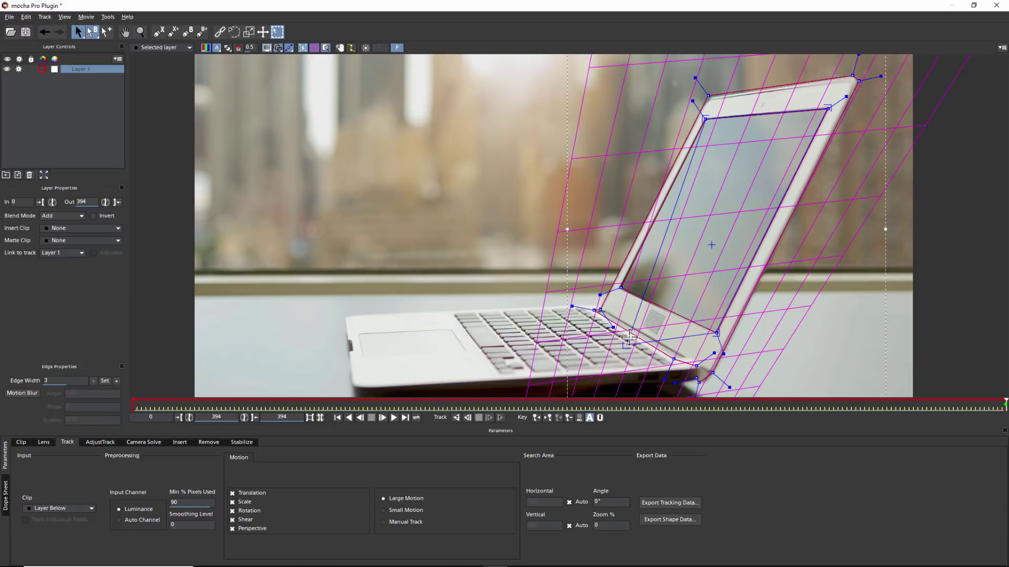
left_click_drag(629, 339, 620, 288)
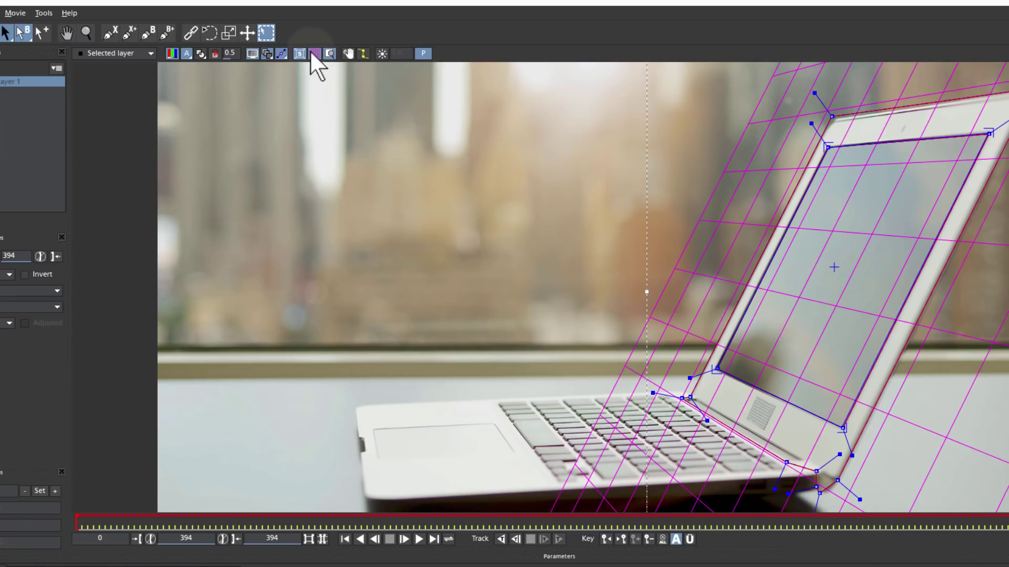
Step: Toggle the grid, surface and spline overlays to check the corner alignment
left_click(313, 47)
left_click(313, 47)
left_click(312, 47)
left_click(312, 47)
left_click(311, 50)
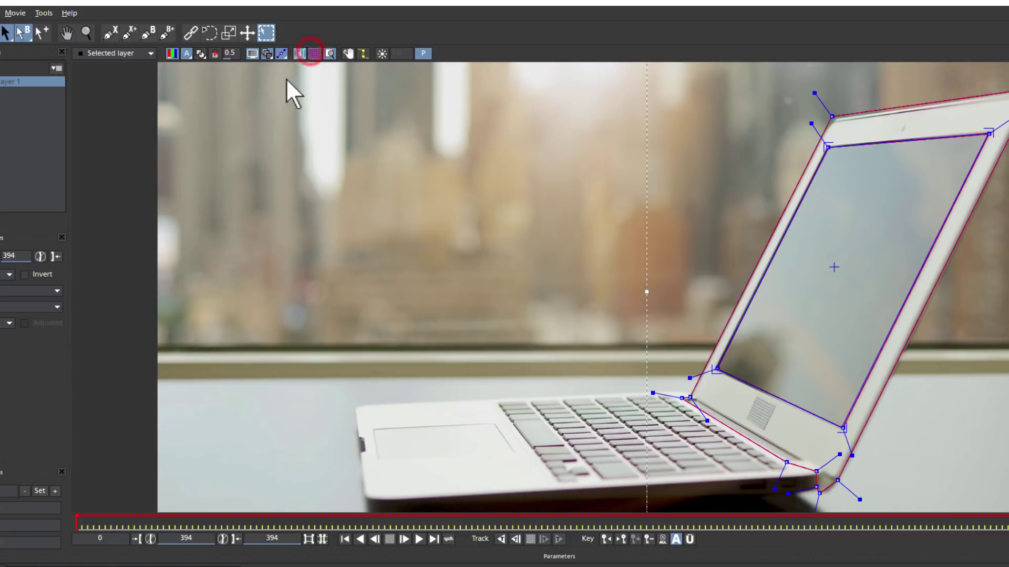
left_click(297, 53)
left_click(298, 53)
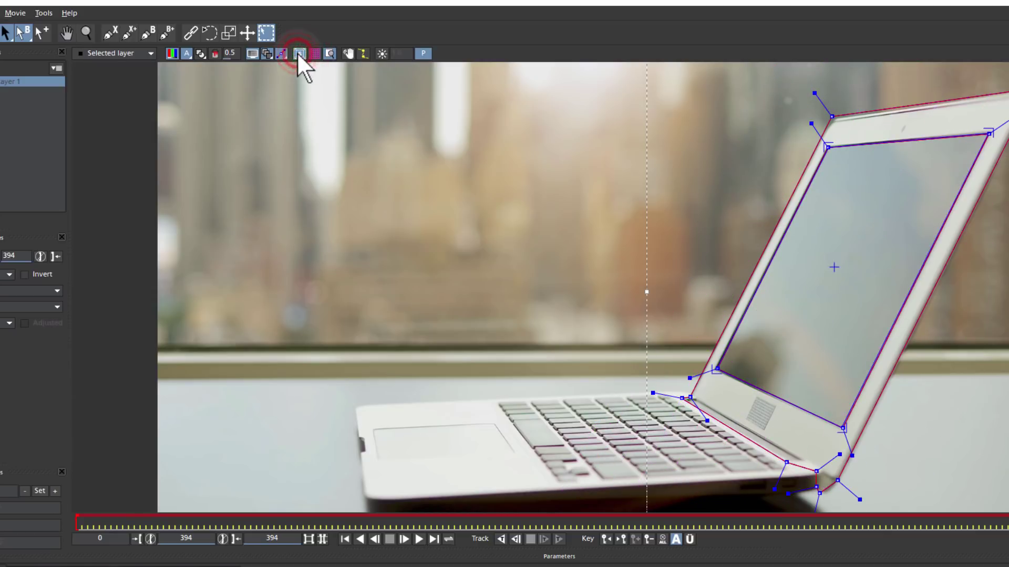
left_click(267, 53)
left_click(267, 54)
left_click(266, 53)
left_click(266, 53)
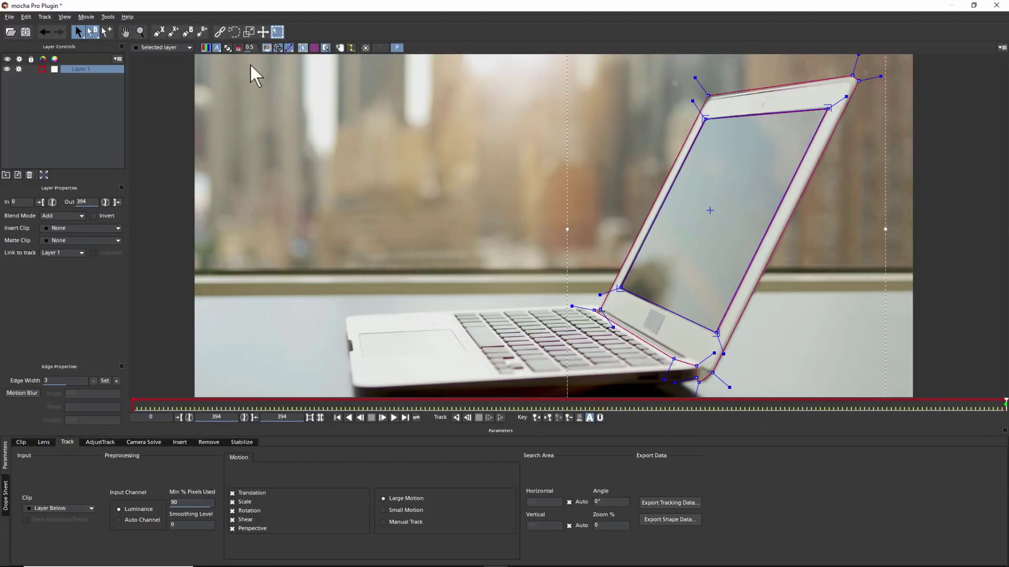
Step: Preview the masked screen area, then hide the splines and show the planar grid
left_click(228, 47)
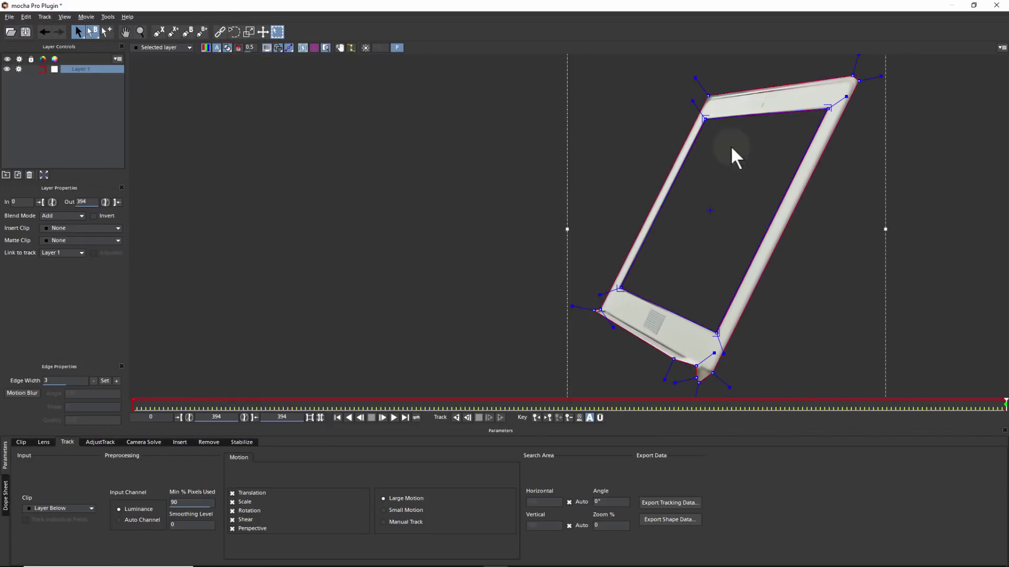
left_click(228, 47)
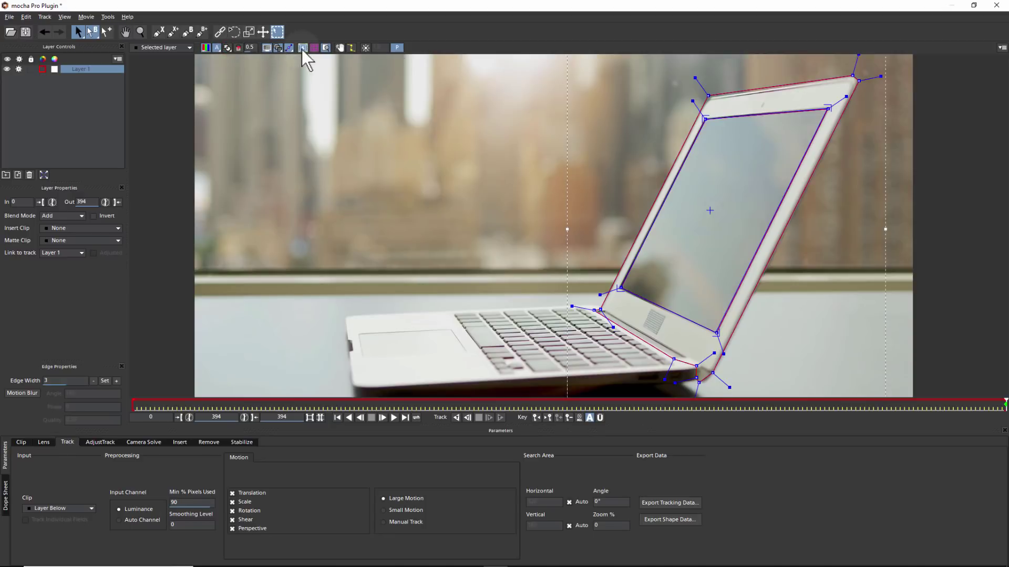
left_click(277, 48)
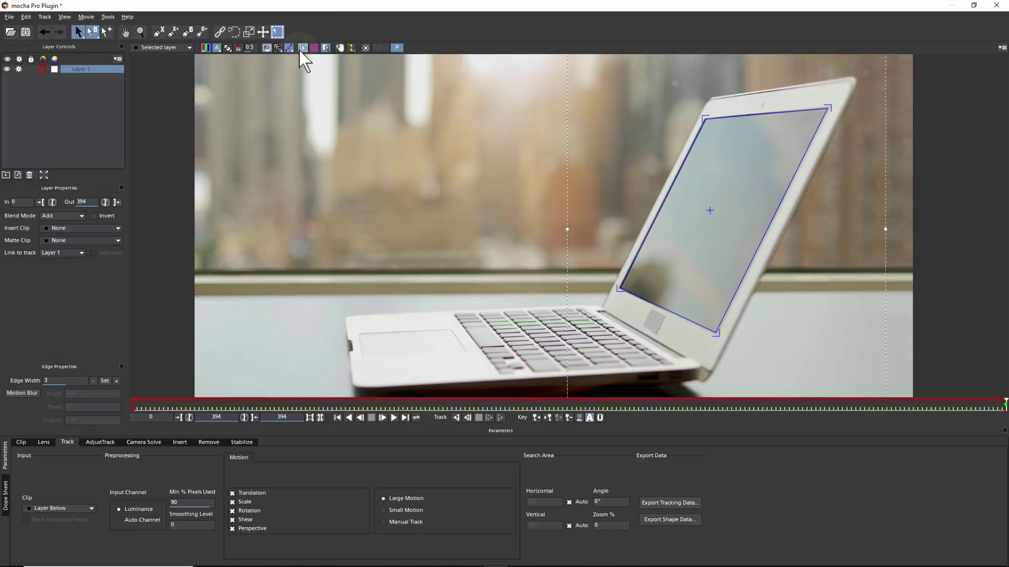
left_click(315, 48)
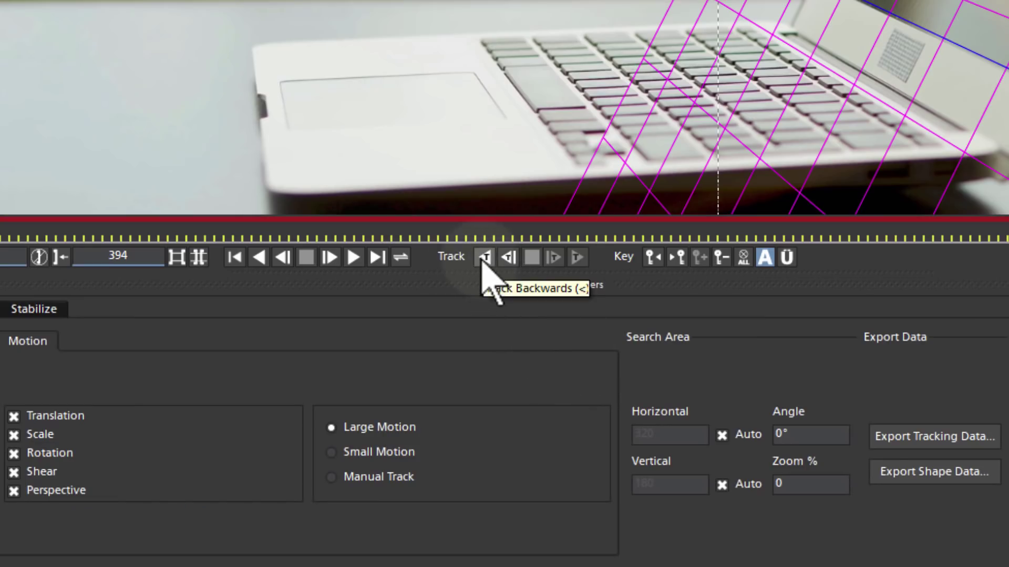
Step: Track Layer 1 backwards from frame 394 through the clip
left_click(483, 257)
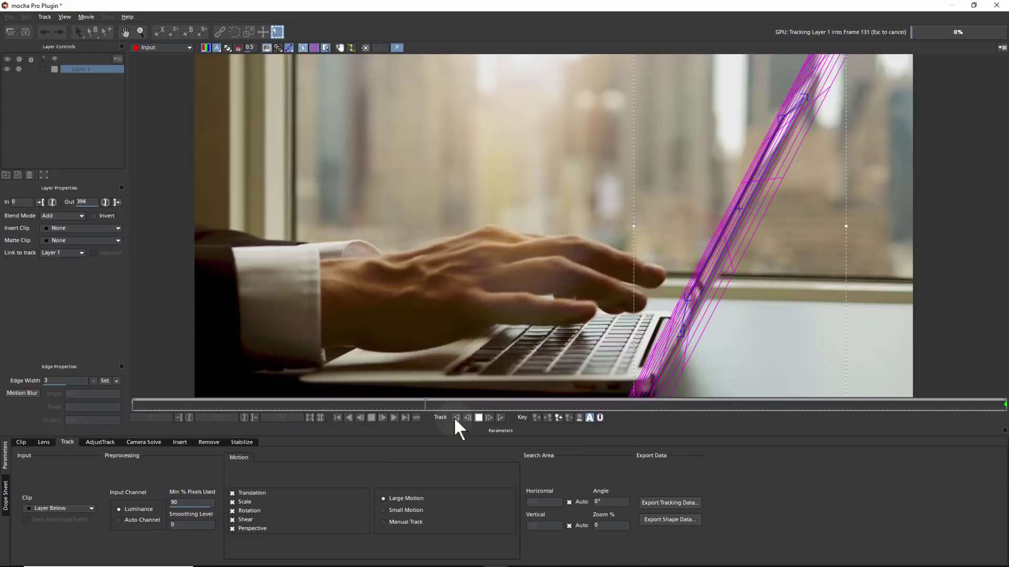
Step: Stop tracking, set Layer 1's In point to frame 123, and scrub ahead to check
left_click(478, 414)
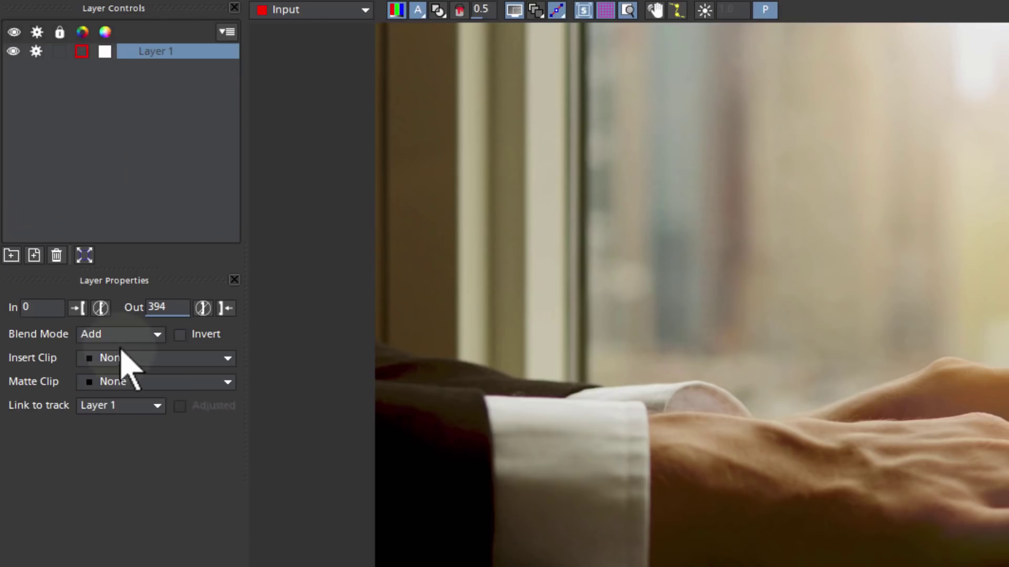
left_click(79, 309)
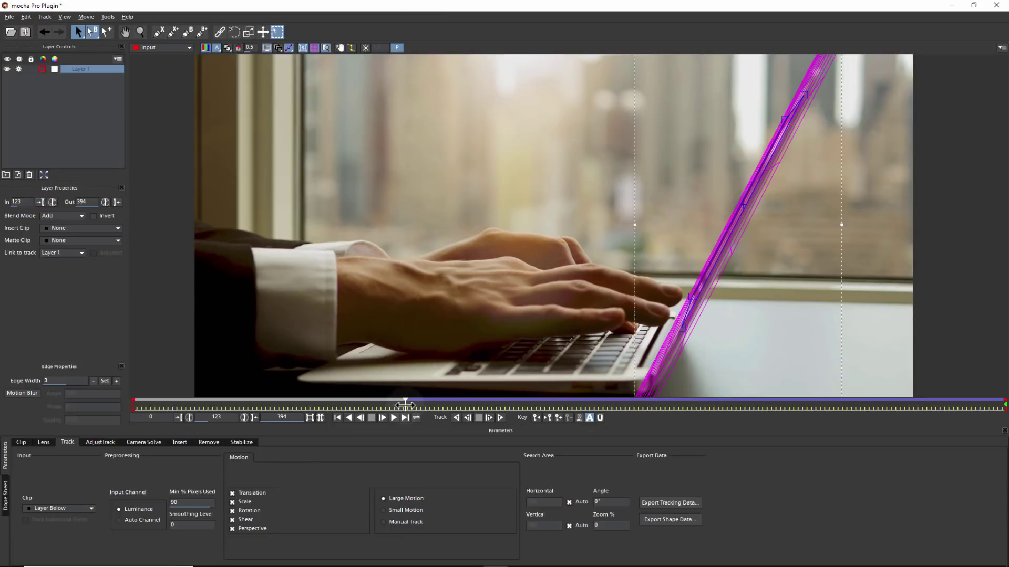
left_click_drag(405, 405, 749, 399)
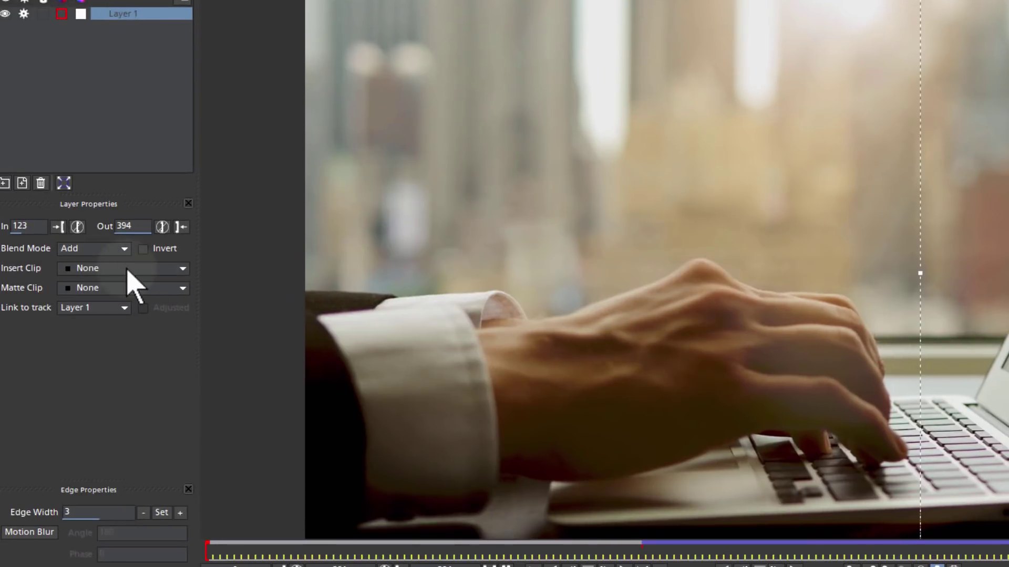
left_click(83, 228)
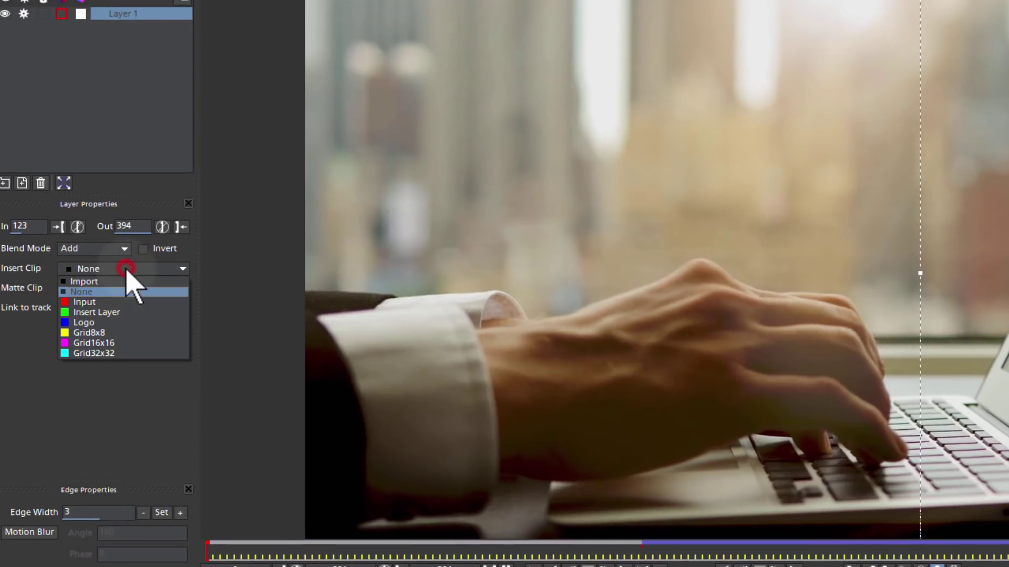
left_click(108, 333)
left_click_drag(776, 412, 412, 404)
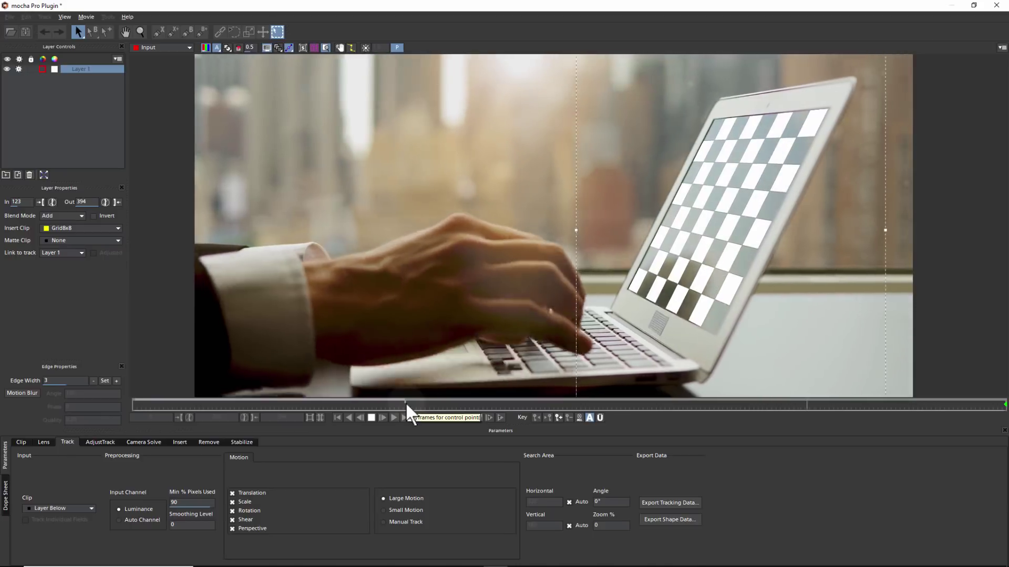
left_click_drag(652, 404, 446, 407)
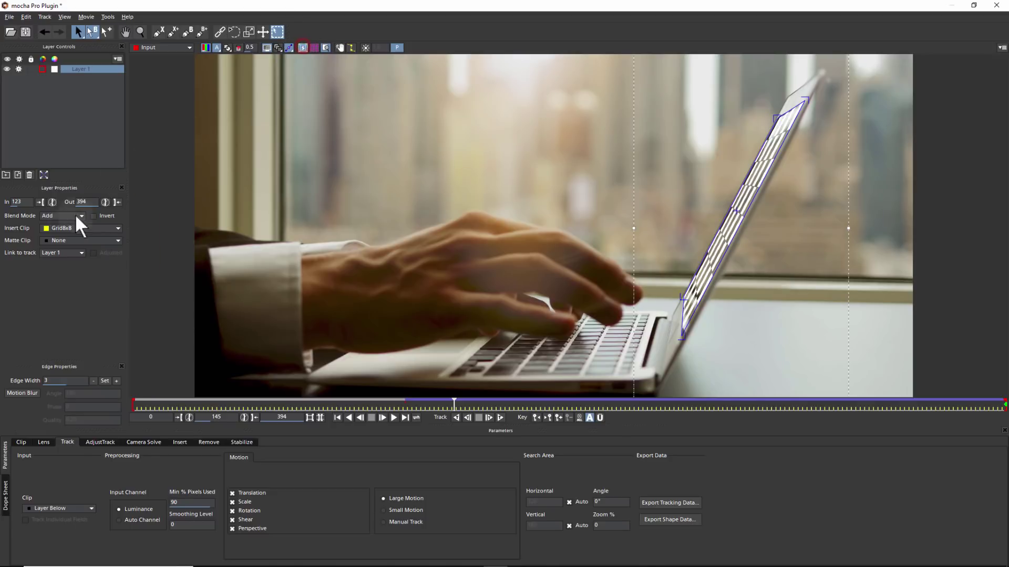
left_click(74, 228)
left_click(65, 239)
left_click_drag(453, 403, 656, 409)
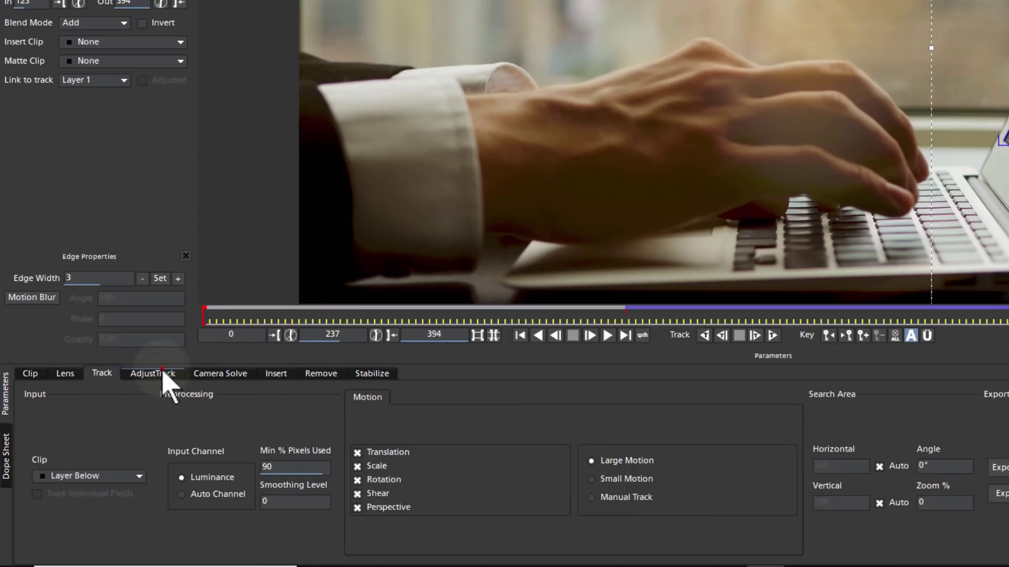
left_click(105, 441)
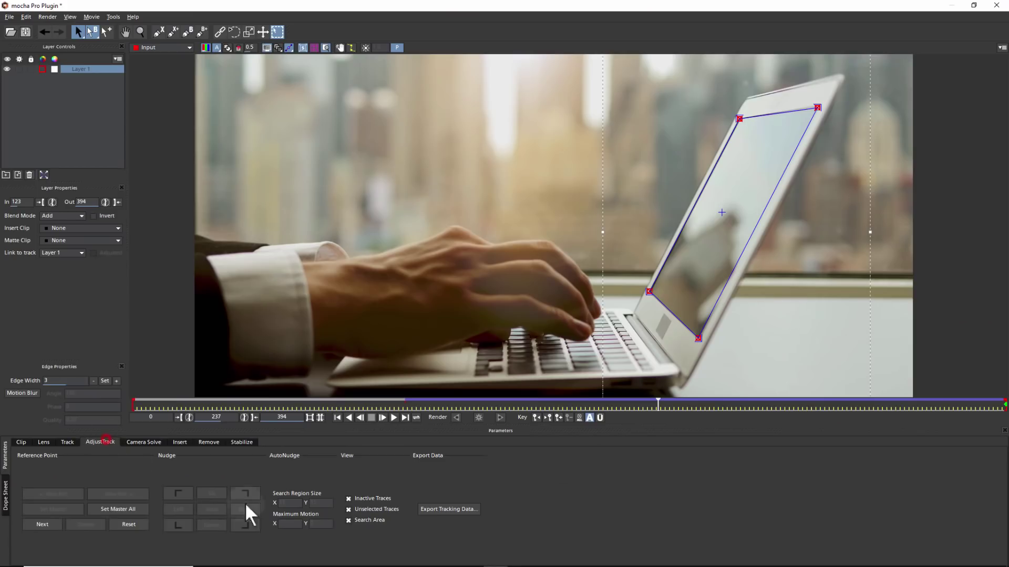
left_click(171, 524)
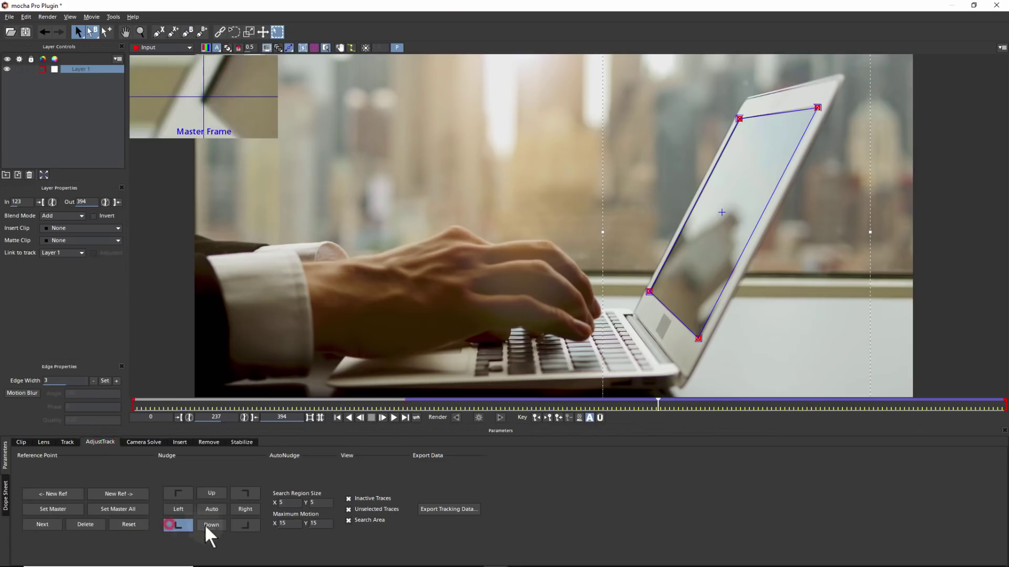
left_click(247, 525)
left_click(245, 493)
left_click(178, 493)
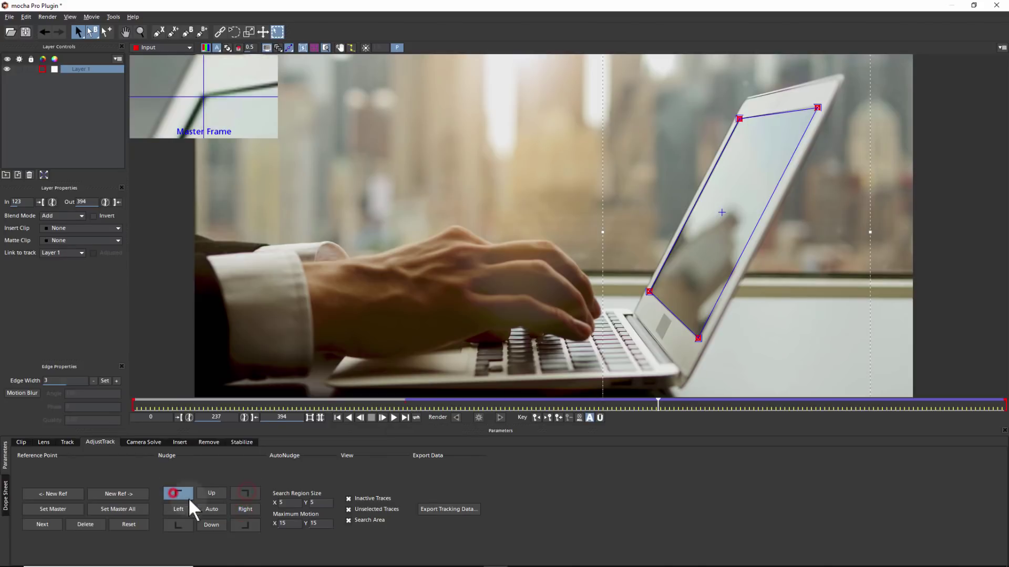
left_click(176, 524)
left_click_drag(657, 403, 475, 404)
key("Left")
key("Left")
key("Left")
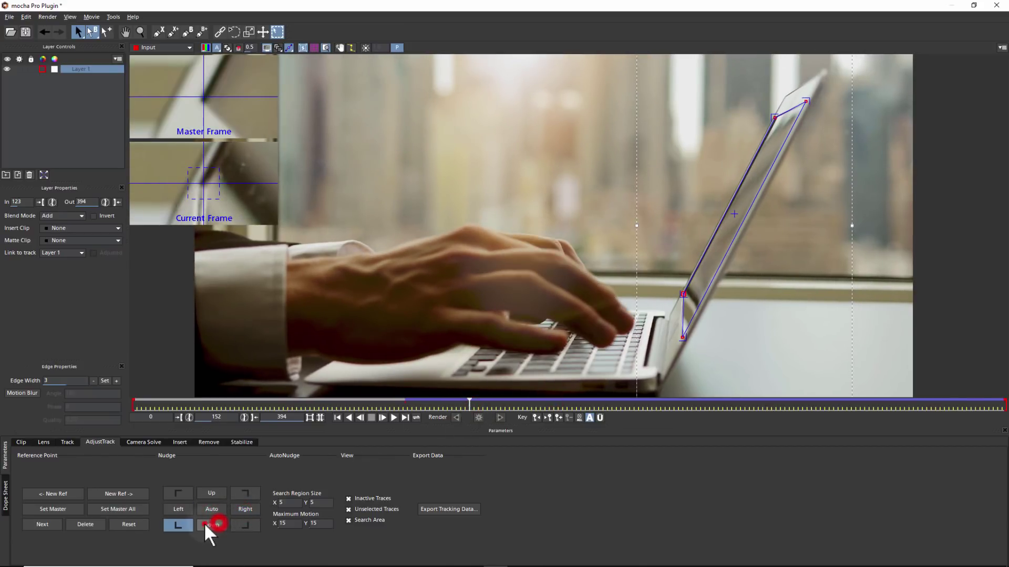
mouse_move(469, 404)
left_mouse_down()
mouse_move(411, 403)
mouse_move(514, 404)
mouse_move(394, 405)
mouse_move(499, 404)
mouse_move(485, 404)
left_mouse_up()
Step: Choose Grid8x8 as the insert clip and play it back on the tracked screen
left_click(68, 441)
left_click(70, 228)
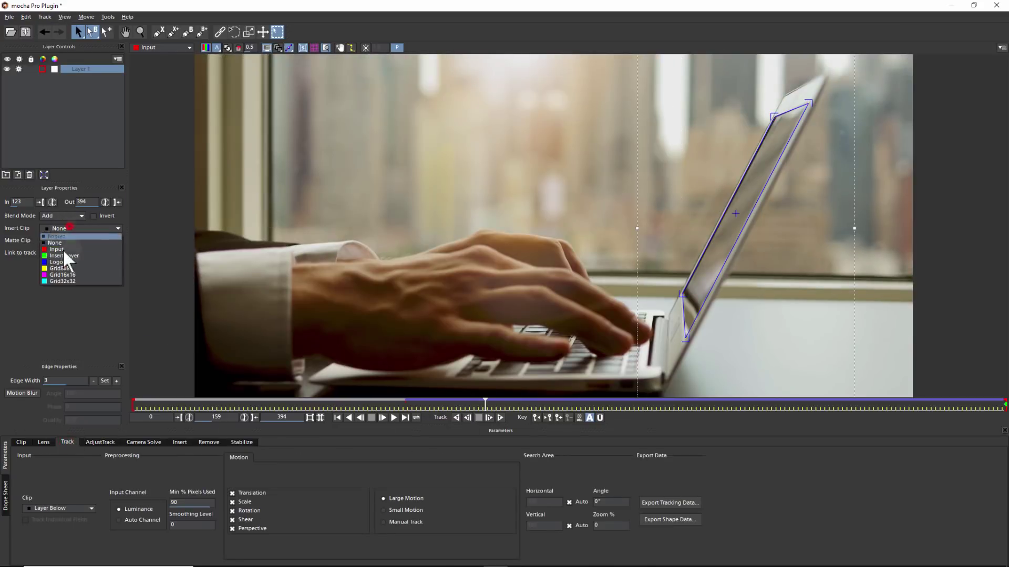
key("space")
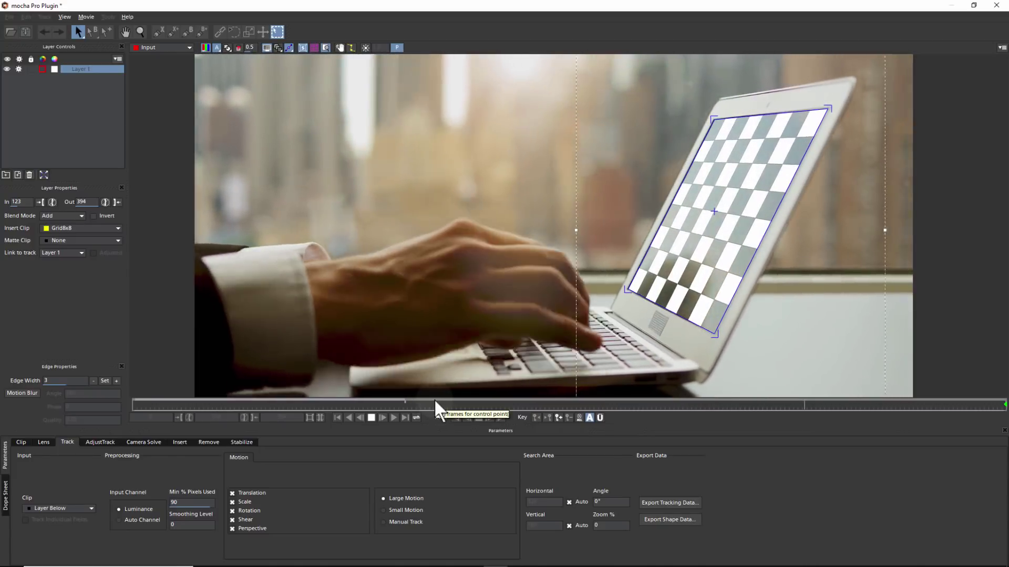
key("space")
left_click_drag(893, 409, 408, 410)
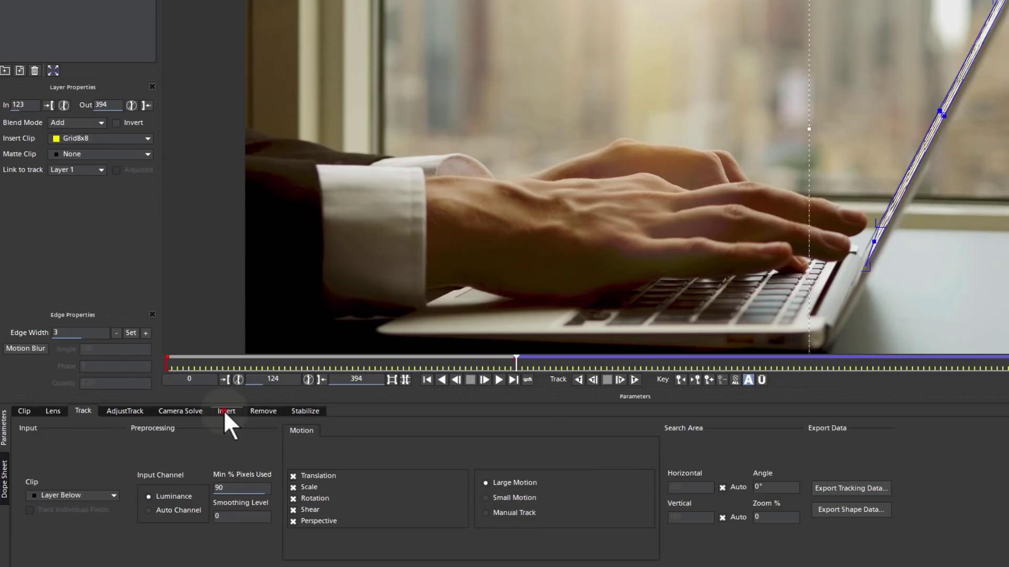
Step: Set the insert's opacity to 65% and review the composite with outlines hidden
left_click(179, 442)
left_click(218, 483)
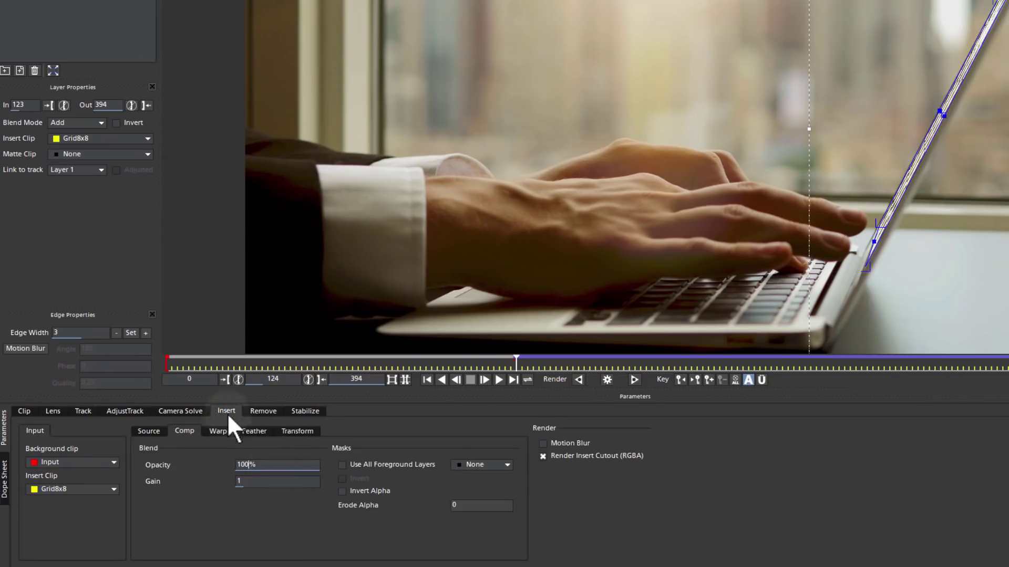
left_click(266, 464)
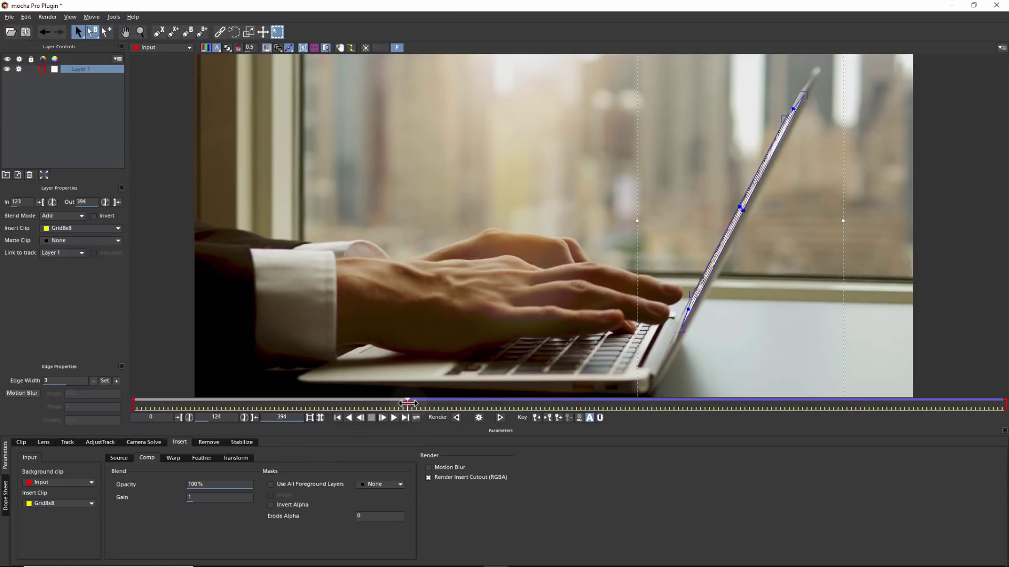
mouse_move(407, 403)
left_mouse_down()
mouse_move(513, 403)
mouse_move(405, 407)
left_mouse_up()
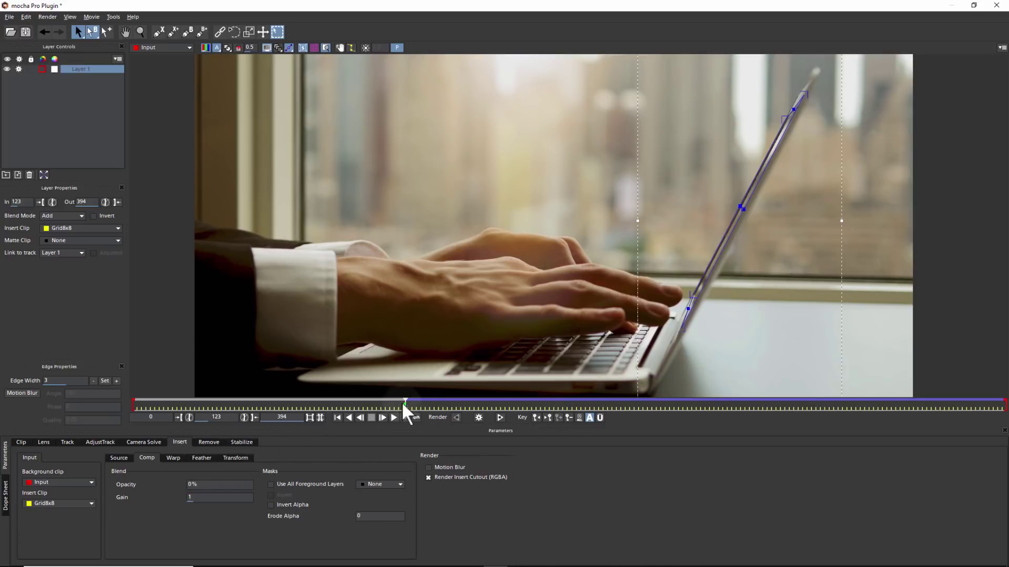
left_click_drag(403, 403, 532, 403)
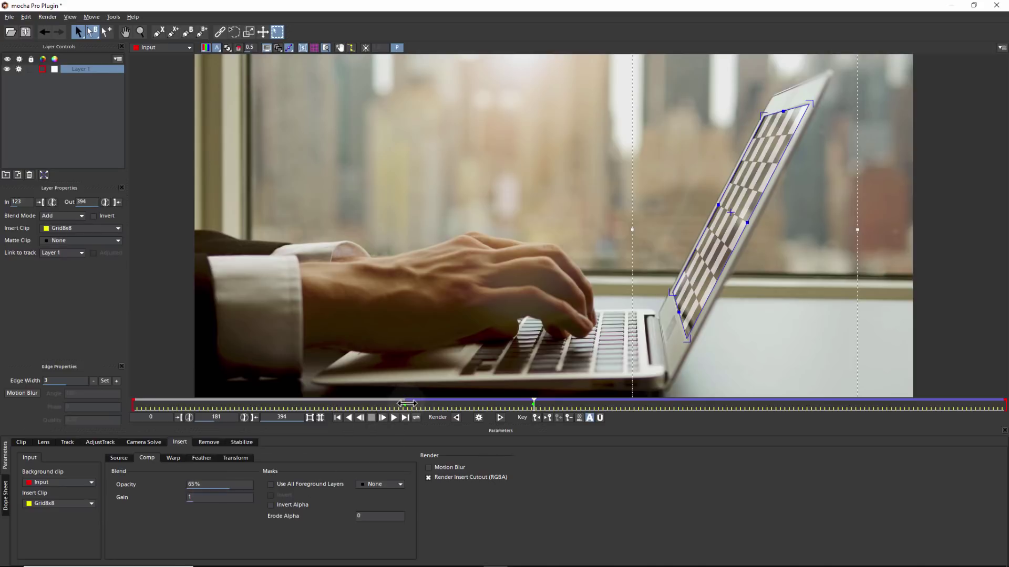
key("space")
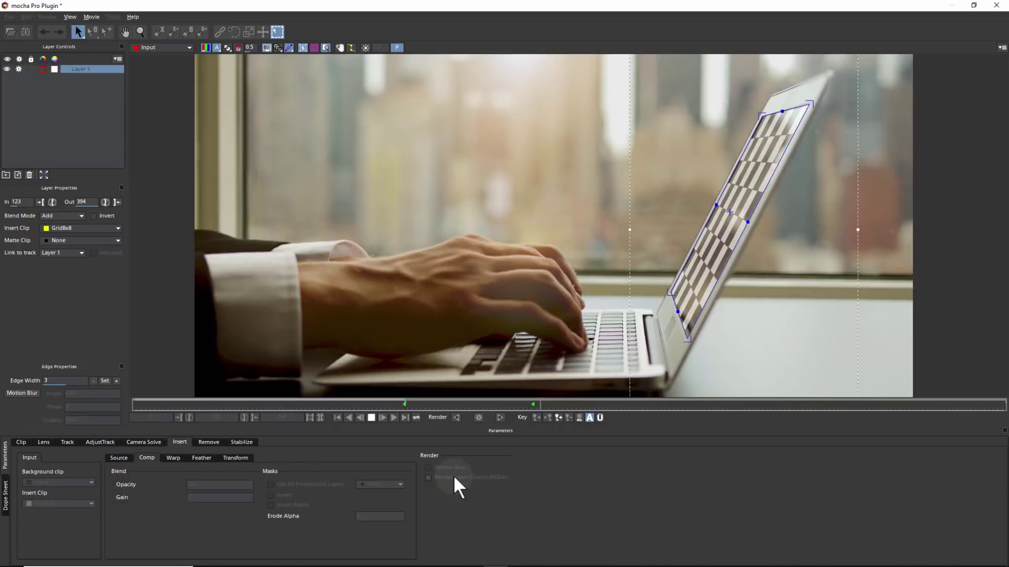
key("space")
left_click(267, 48)
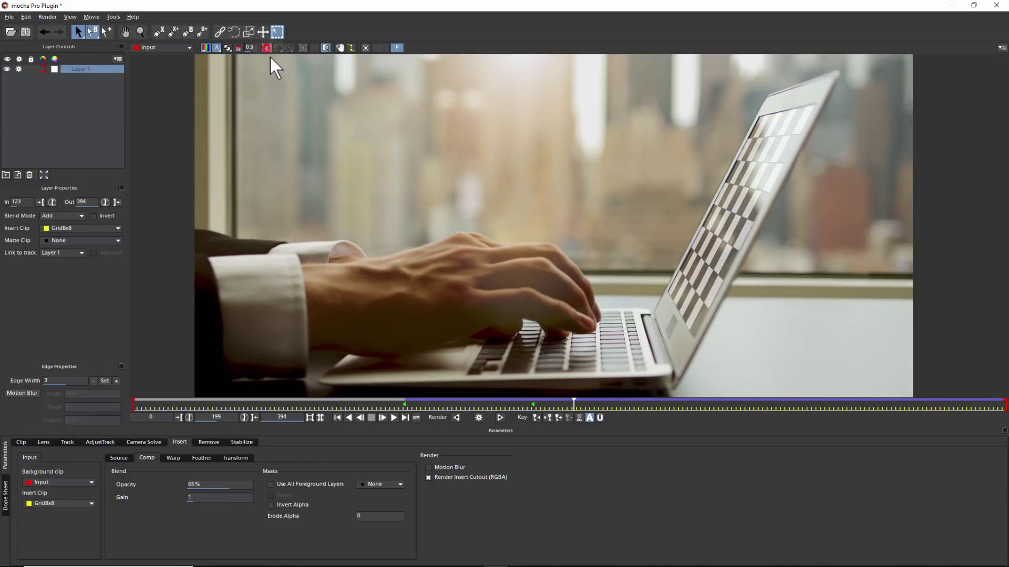
key("space")
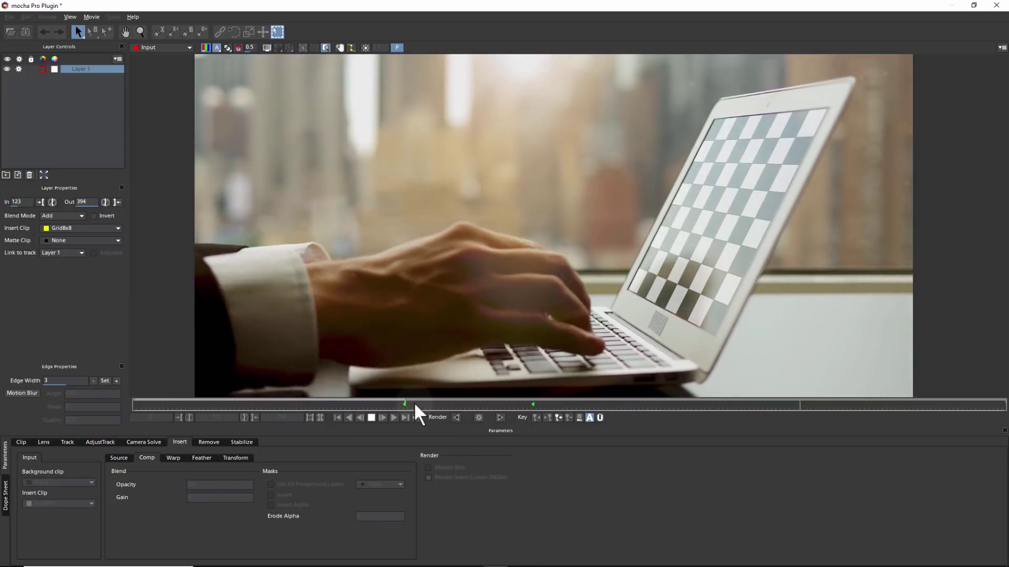
key("space")
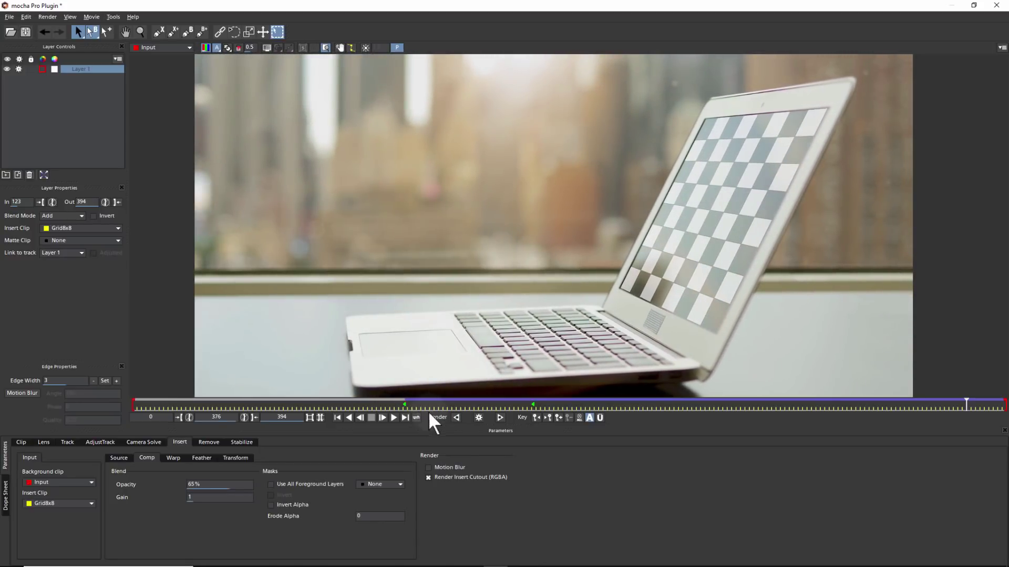
Step: Close the mocha session saving changes, then play the typing-screen clip on V2
left_click(998, 6)
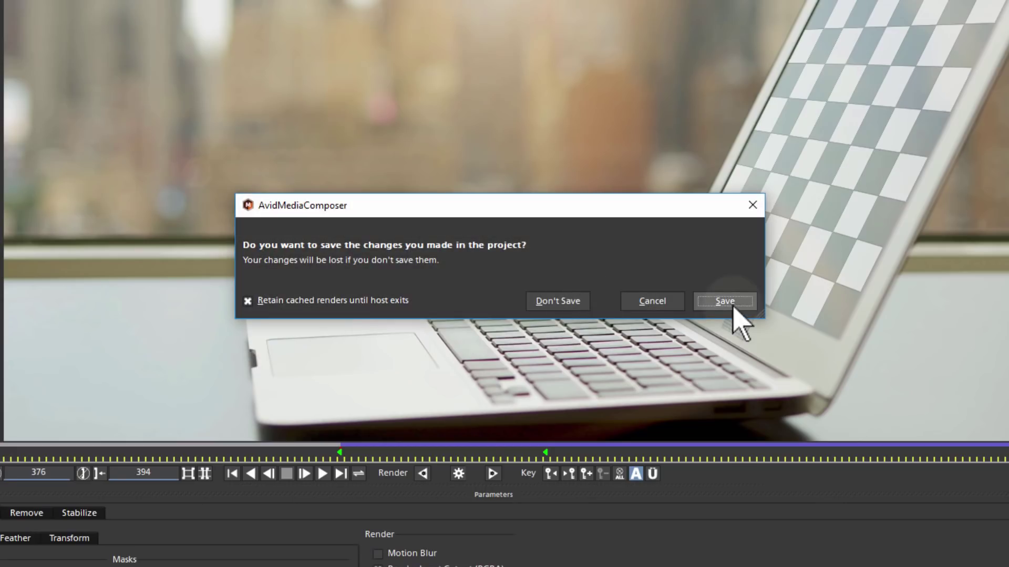
left_click(732, 300)
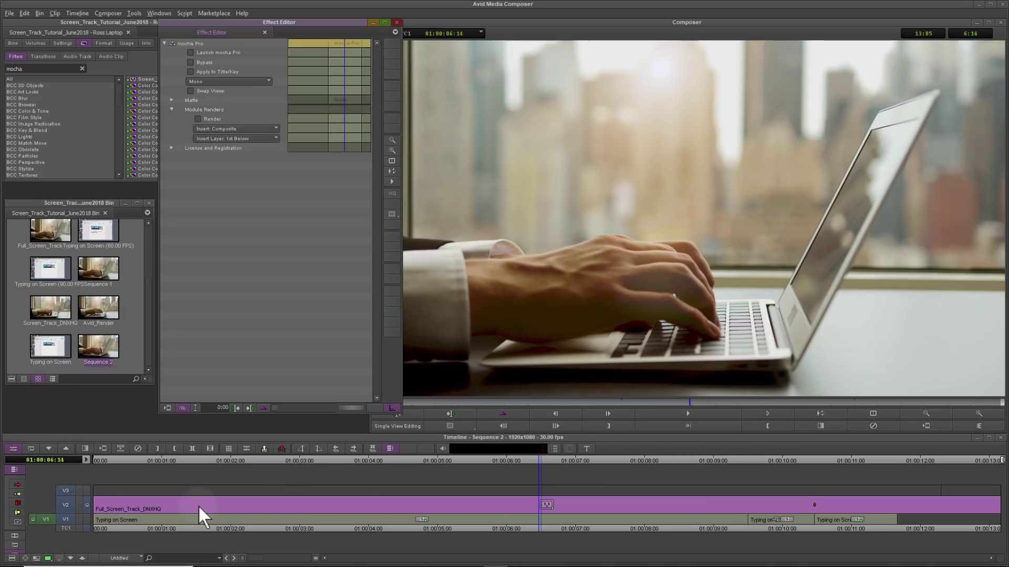
left_click(87, 519)
left_click_drag(161, 528, 263, 527)
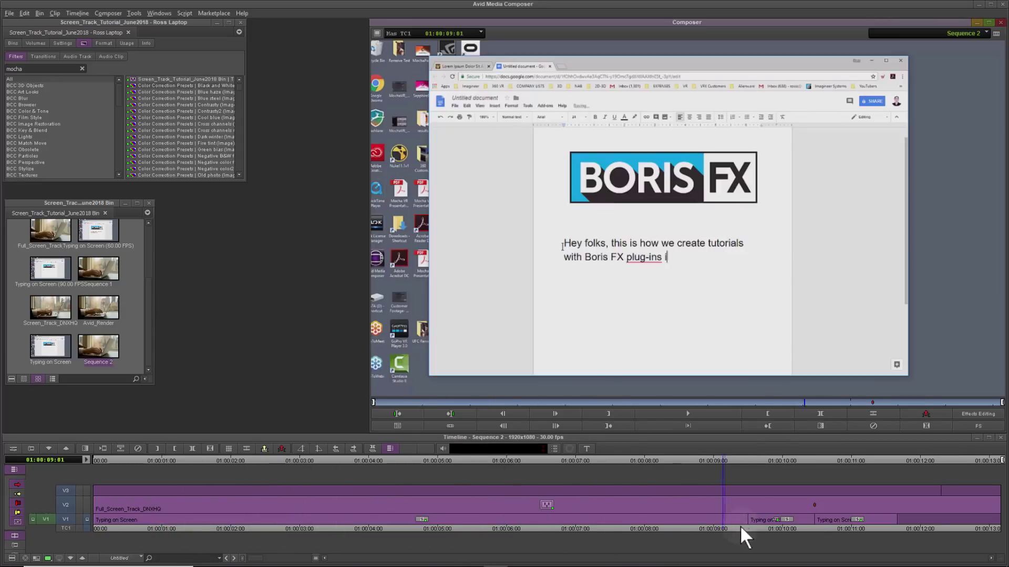
left_click_drag(740, 525, 411, 532)
key("space")
Step: Park at 01:00:06:20, switch back to the laptop footage, and open its mocha Pro Effect Editor
left_click_drag(512, 527, 654, 526)
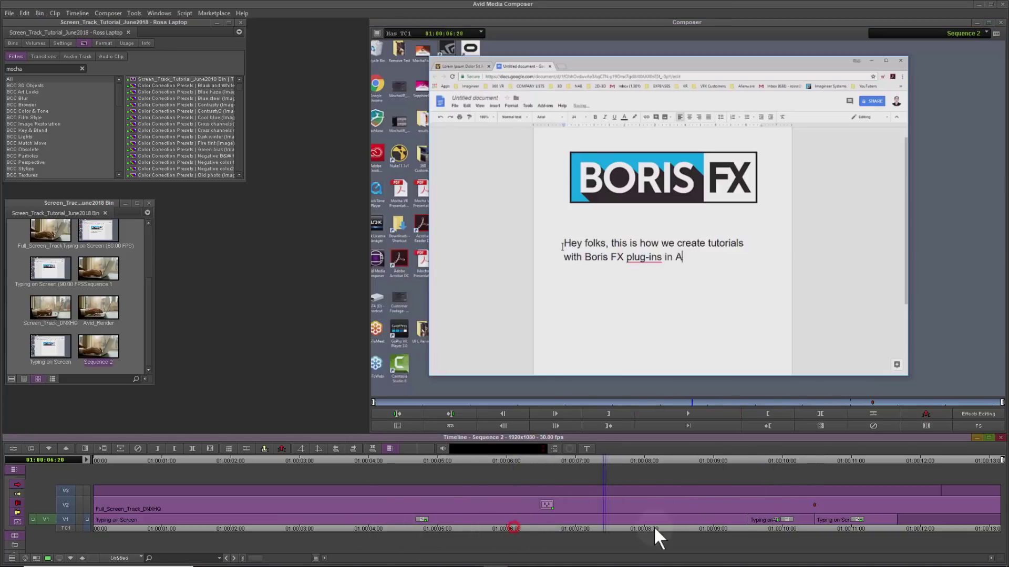
left_click(87, 506)
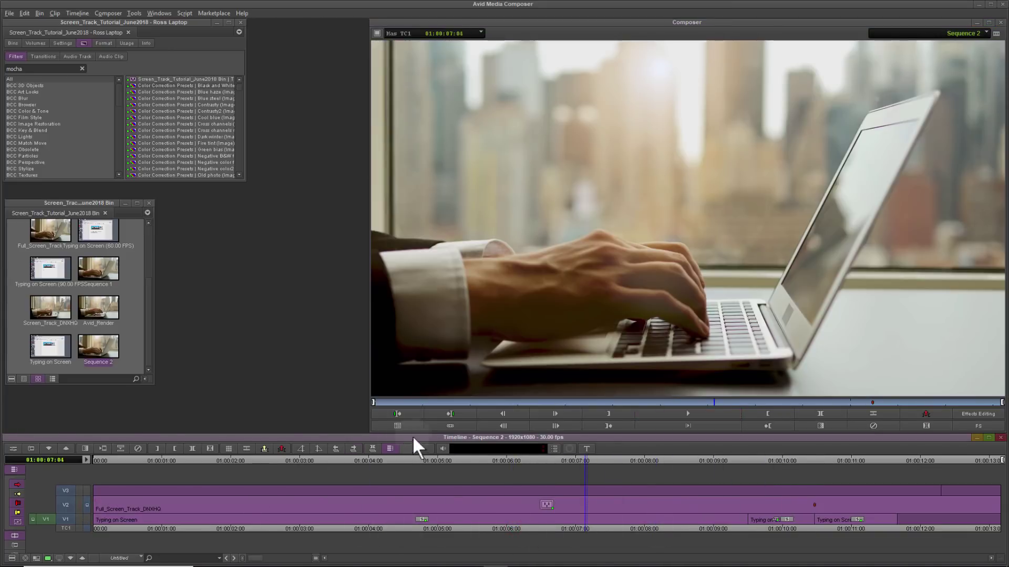
left_click(15, 448)
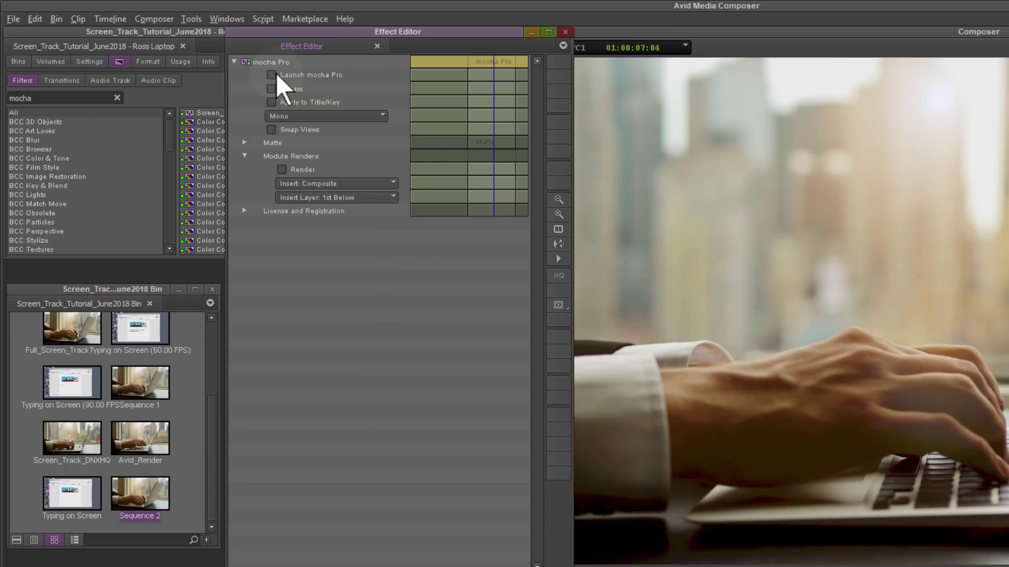
Step: Relaunch mocha Pro and set Insert Clip to Insert Layer
left_click(274, 74)
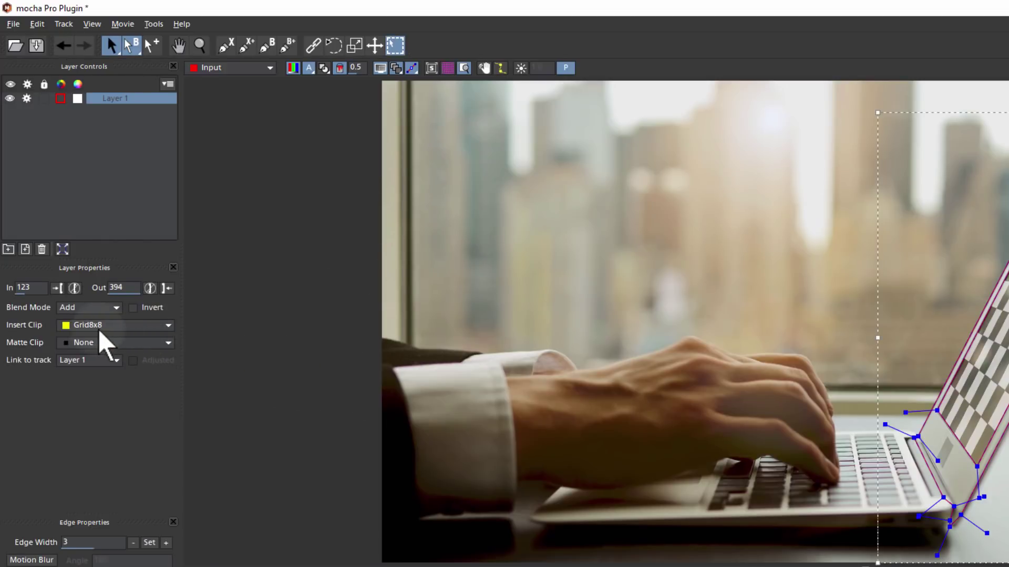
left_click(106, 325)
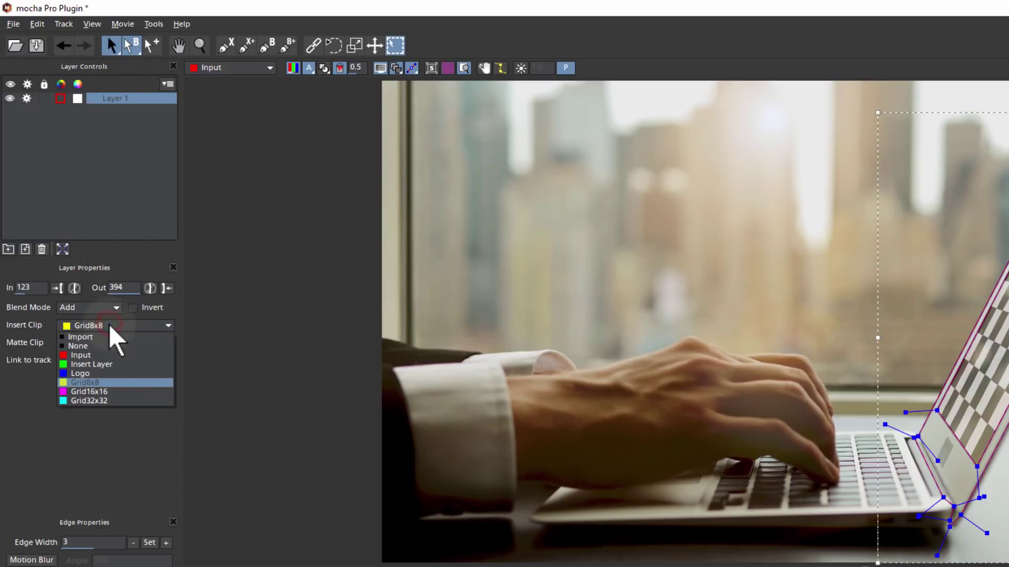
left_click(120, 365)
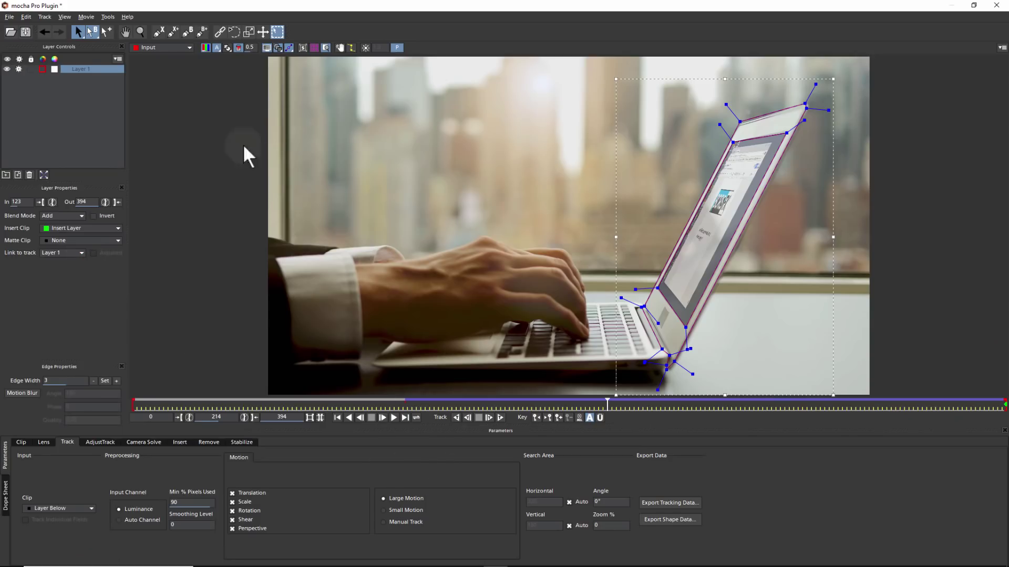
Step: Check the insert across later frames and enable Motion Blur in the Insert settings
left_click(197, 232)
left_click(678, 406)
left_click(730, 404)
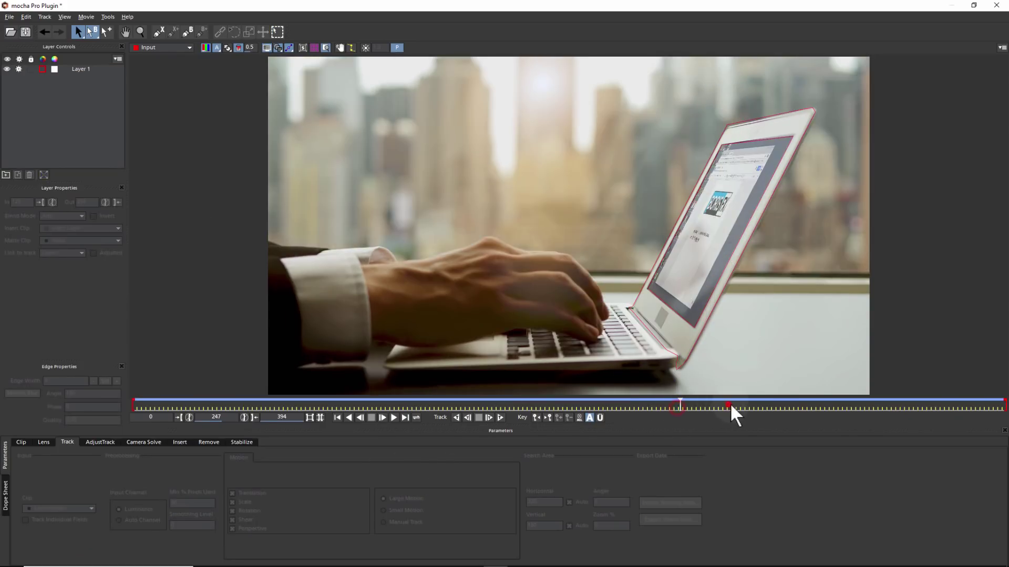
left_click(799, 404)
left_click_drag(850, 402, 597, 405)
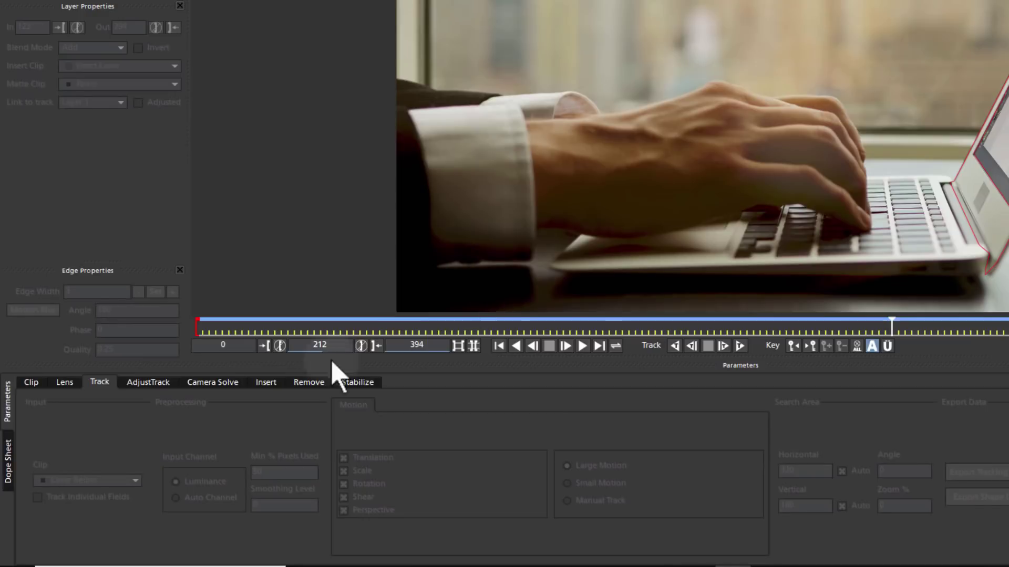
left_click(272, 383)
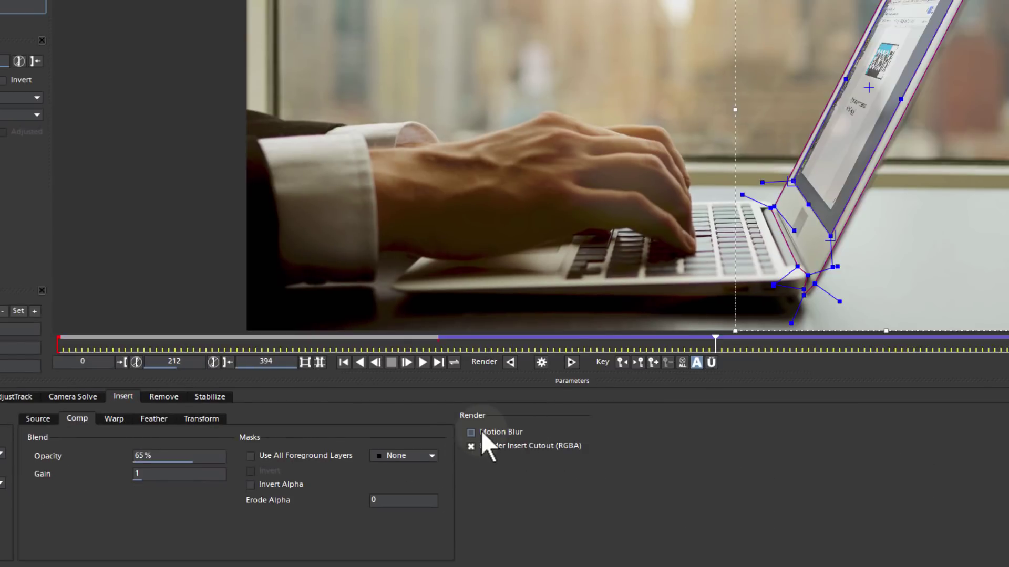
left_click(470, 432)
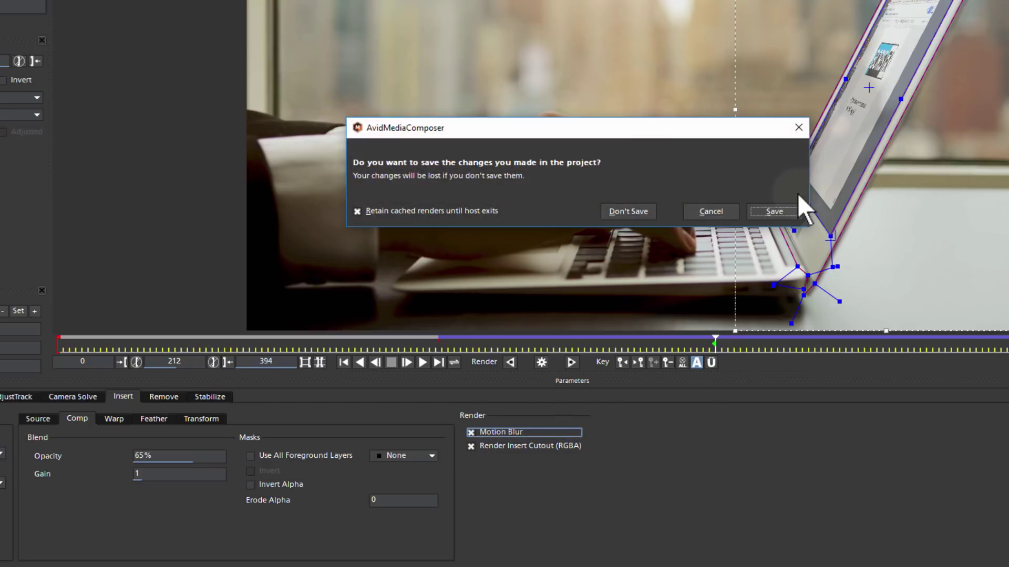
Step: Save the mocha changes, keep the Insert: Composite render, and scrub to 01:00:07:20 to check it
left_click(778, 209)
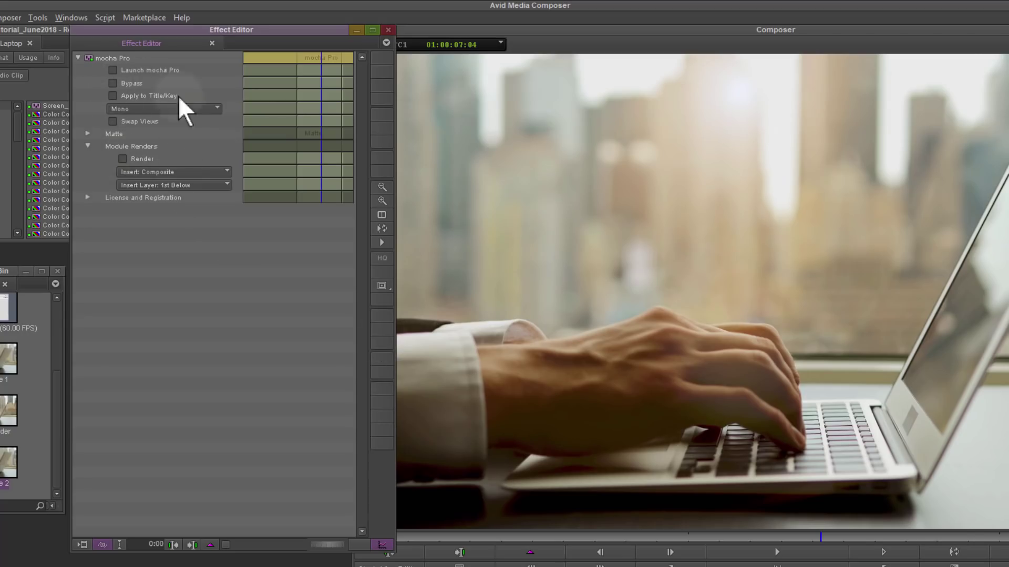
left_click(185, 170)
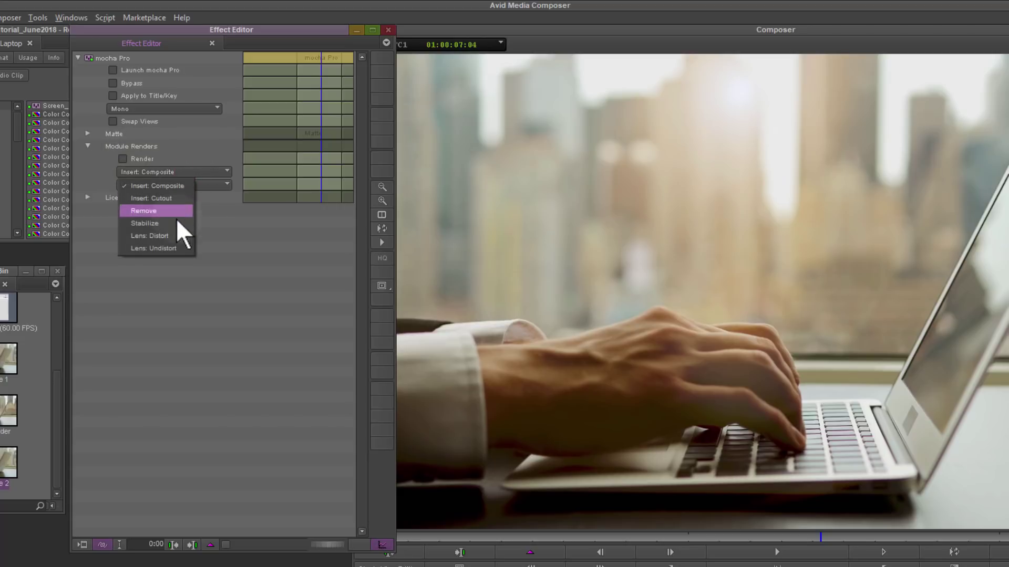
left_click(179, 187)
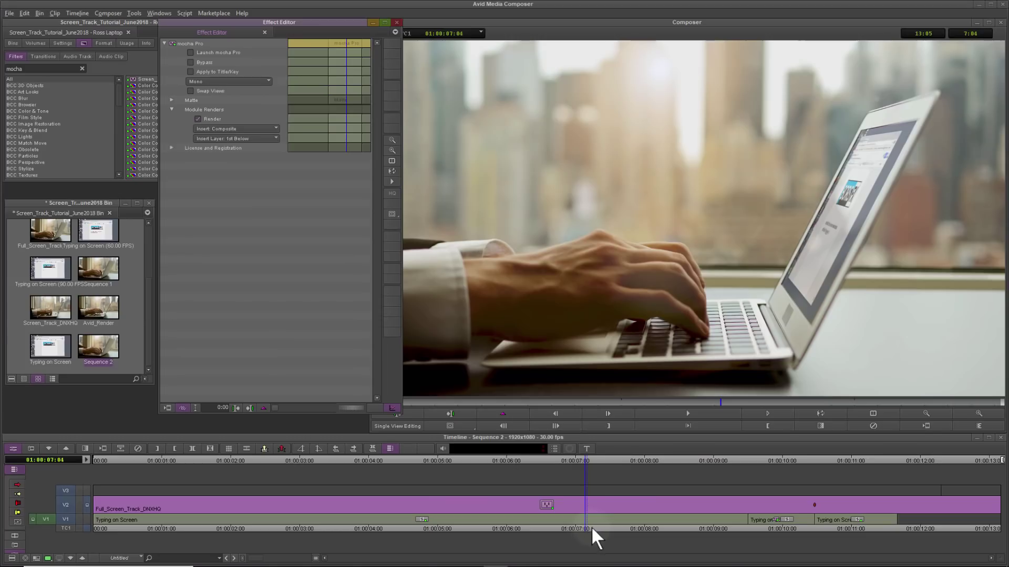
left_click_drag(593, 526, 736, 526)
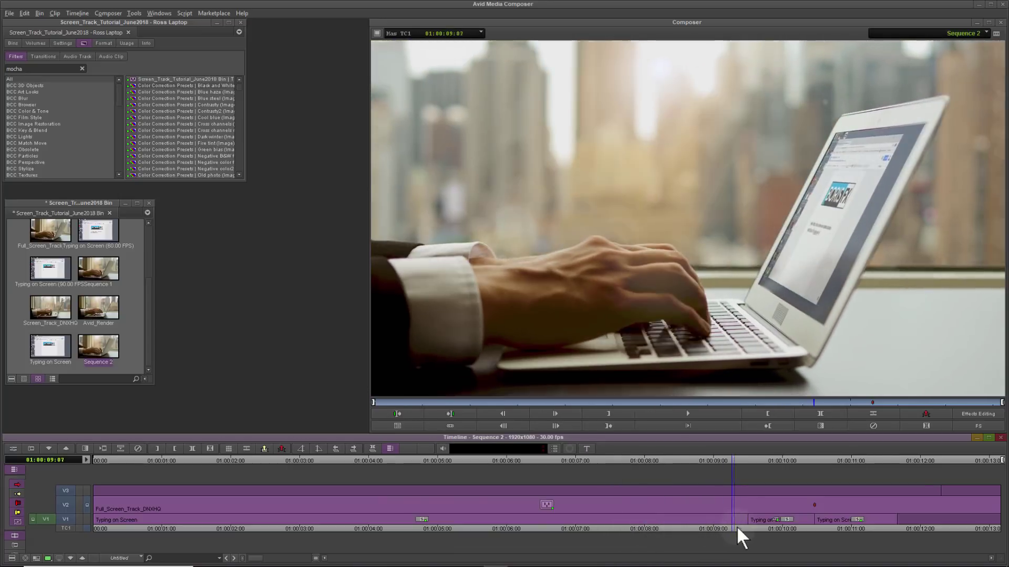
Step: Play back the composited insert, list the Blend transitions, and move to 01:00:11:16
key("space")
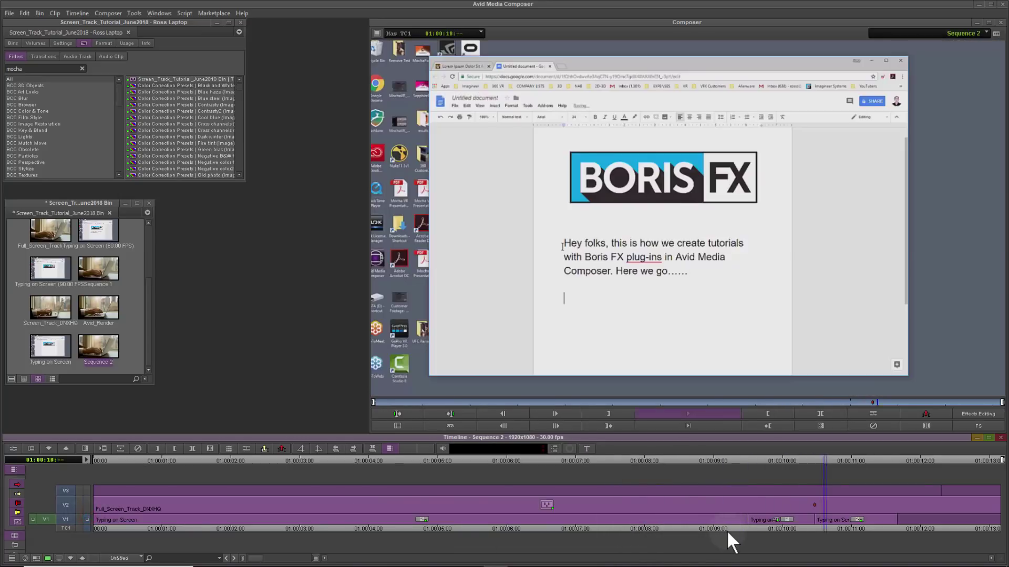
left_click_drag(812, 527, 877, 528)
left_click(43, 57)
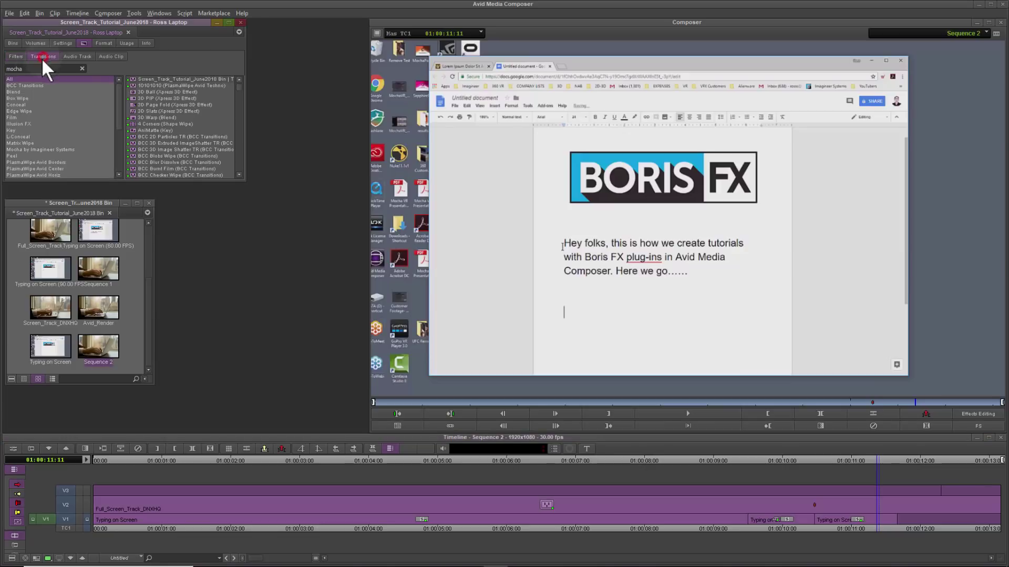
left_click(15, 92)
left_click(884, 527)
left_click(888, 527)
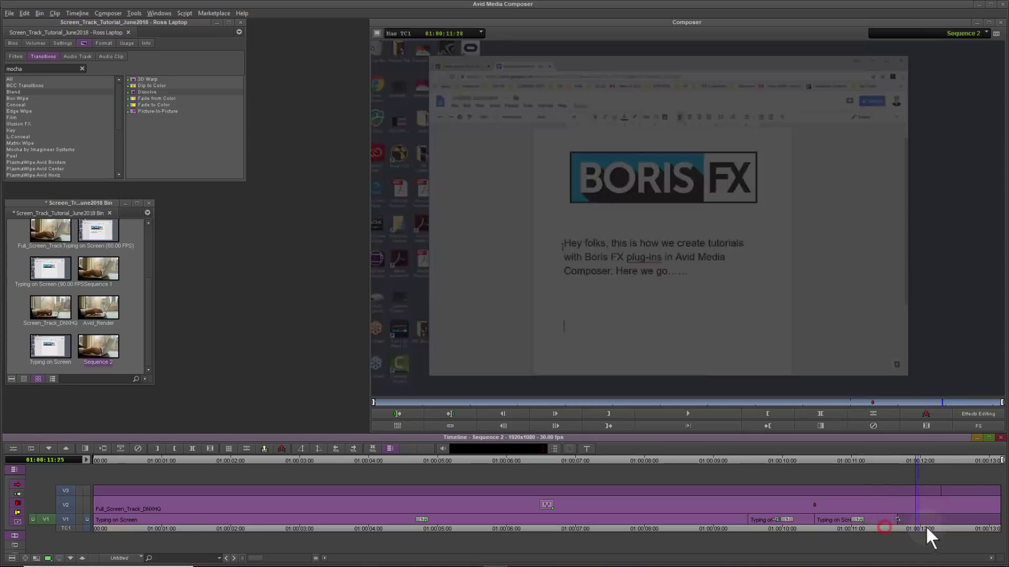
Step: Drop Transition_Monitor_off onto the V1 transition near 01:00:11:19 at the laptop shot's end
left_click(87, 502)
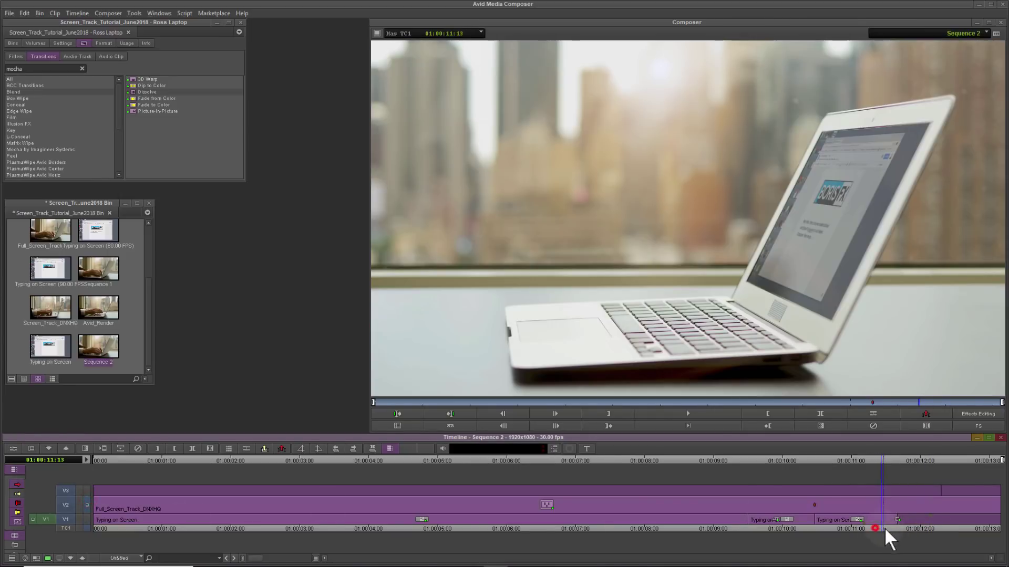
mouse_move(884, 527)
left_mouse_down()
mouse_move(949, 527)
mouse_move(856, 525)
mouse_move(925, 526)
mouse_move(897, 526)
left_mouse_up()
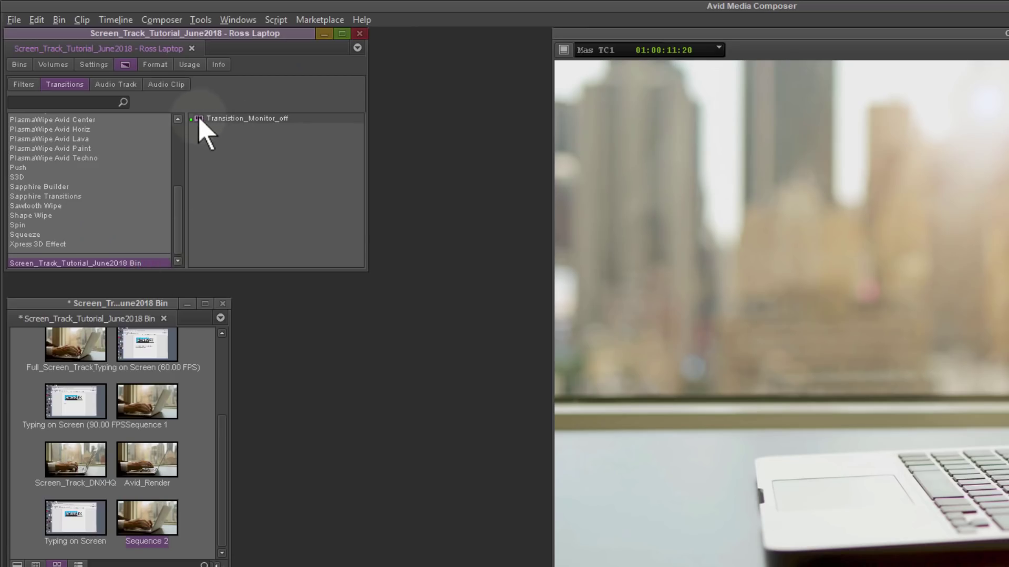
left_click_drag(199, 121, 1008, 566)
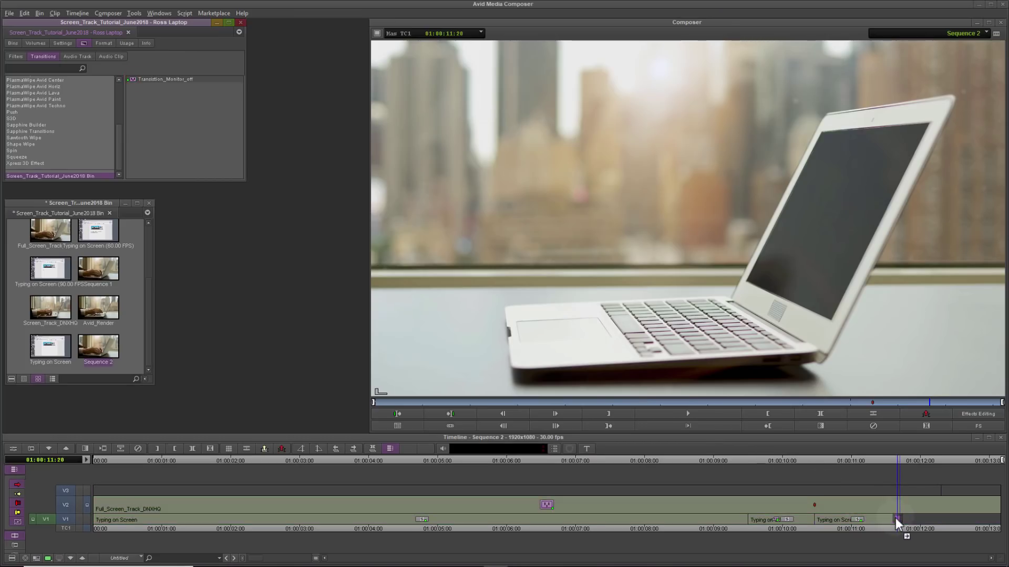
left_click_drag(895, 518, 859, 525)
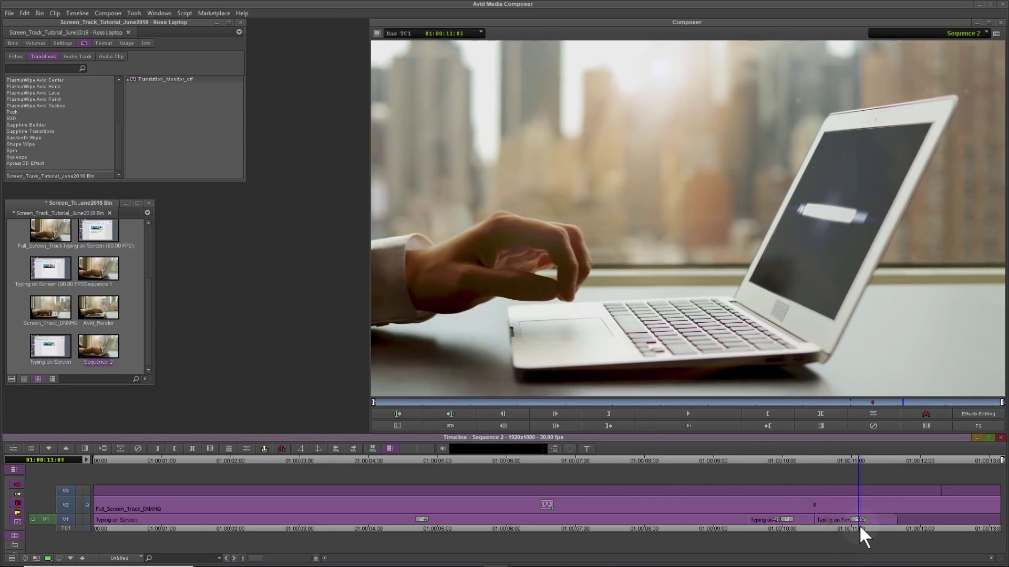
Step: Open the power-off transition in Sapphire Effect Builder with the preview at its start
left_click(13, 448)
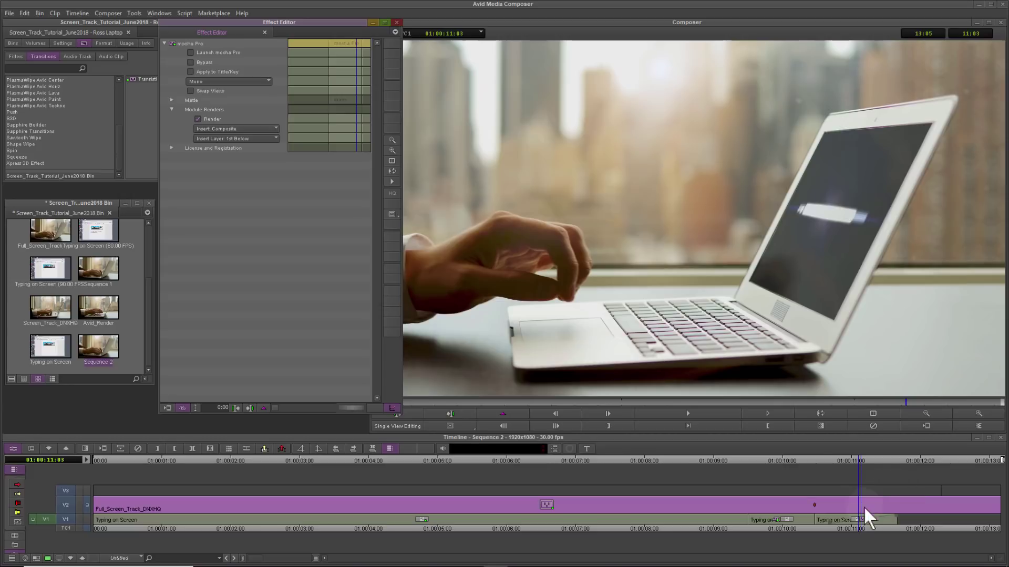
key("Left")
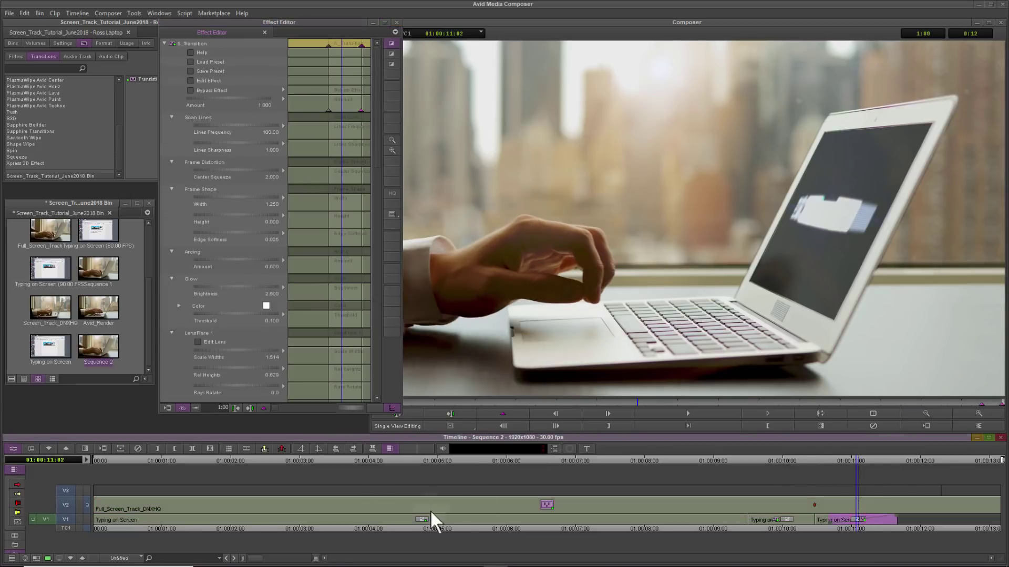
left_click(190, 80)
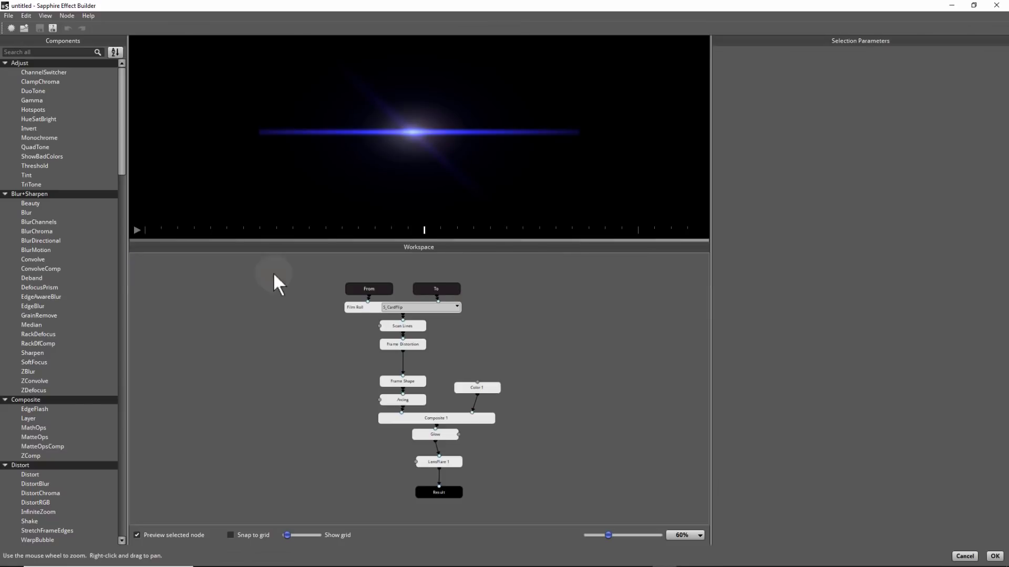
left_click_drag(424, 230, 162, 229)
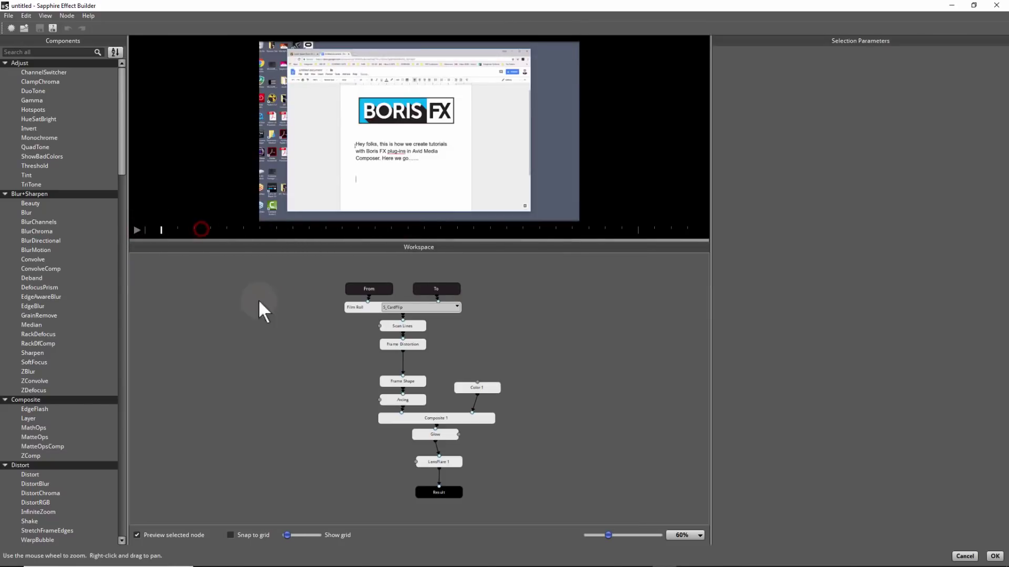
Step: Inspect the Scan Lines, Frame Distortion, Glow and LensFlare 1 node settings across preview frames
left_click(405, 328)
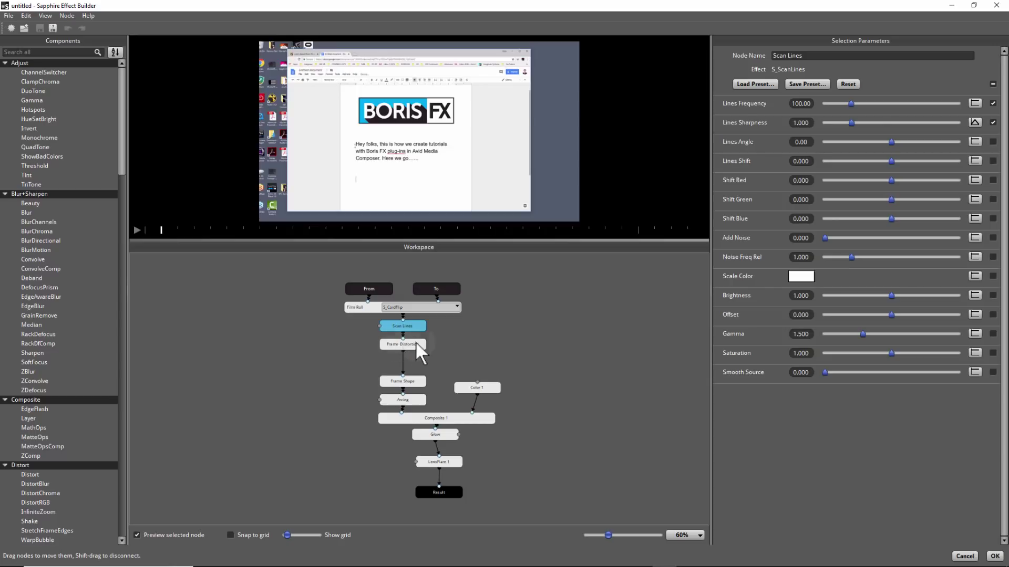
left_click(403, 344)
left_click_drag(160, 230, 450, 229)
left_click(434, 435)
left_click(448, 461)
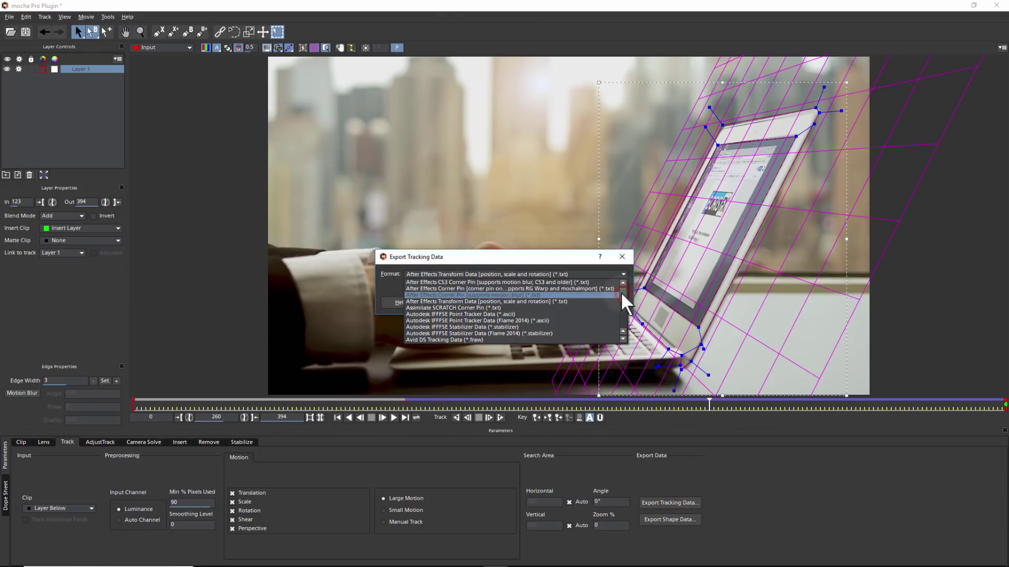
key("Down")
key("Down")
key("Down")
key("Down")
key("Down")
key("Down")
key("Down")
key("Down")
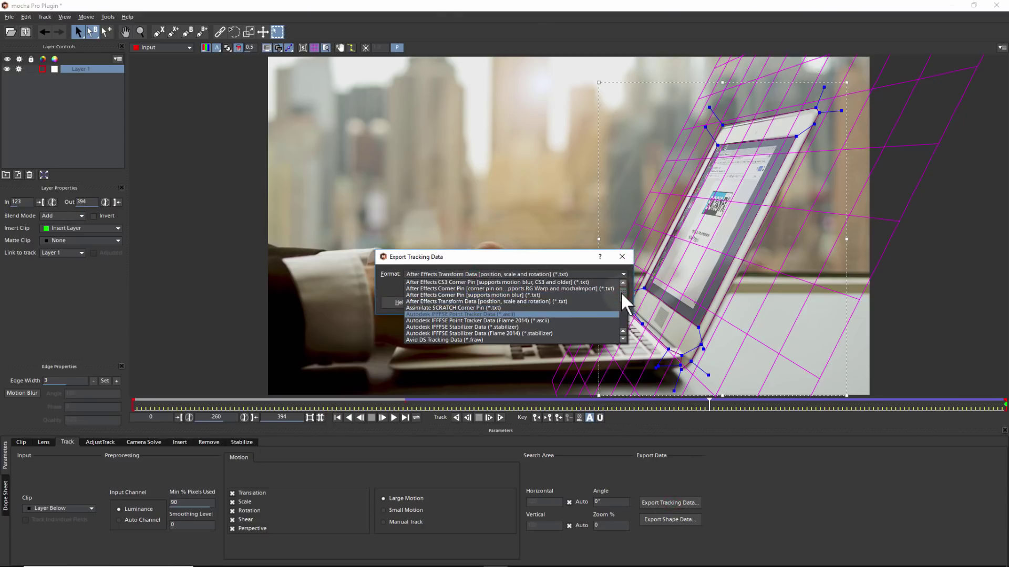
key("Down")
key("Down")
key("Down")
key("Down")
key("Down")
key("Down")
key("Down")
key("Down")
key("Down")
key("Down")
key("Down")
key("Down")
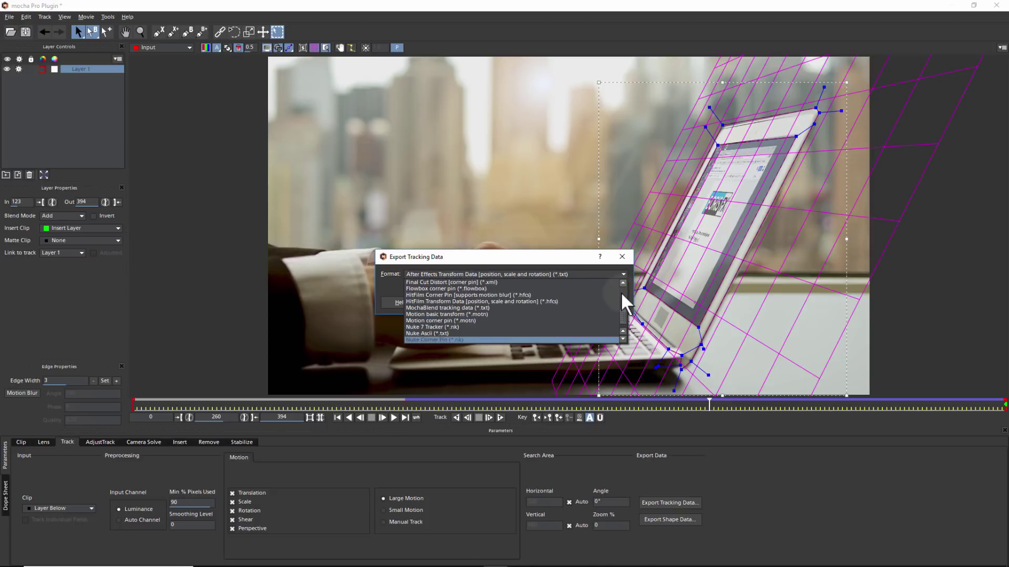
key("Up")
key("Up")
key("Up")
key("Up")
key("Up")
key("Up")
key("Up")
key("Up")
key("Up")
key("Up")
key("Up")
key("Up")
key("Up")
key("Up")
key("Up")
key("Up")
key("Up")
key("Up")
key("Up")
key("Up")
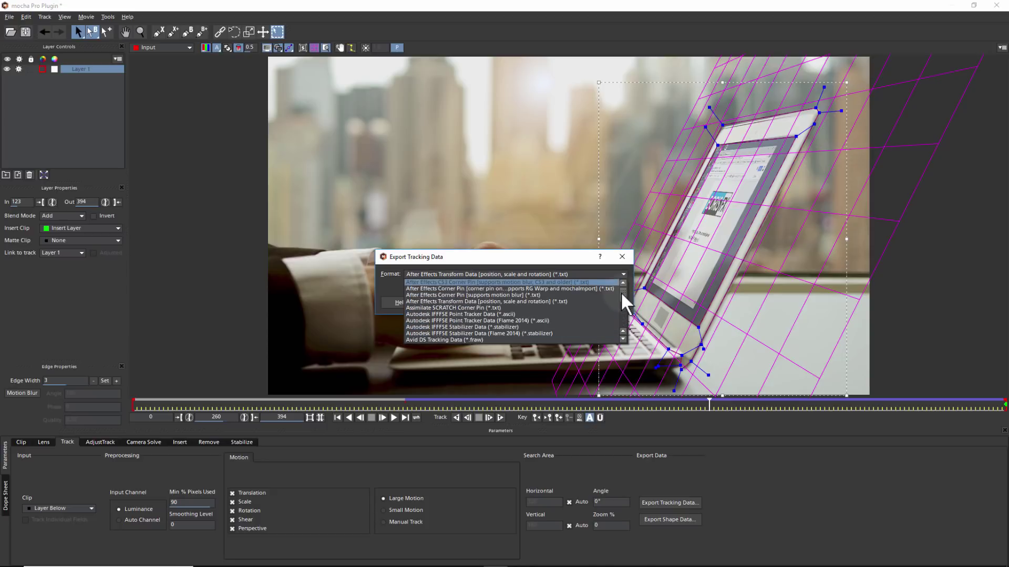